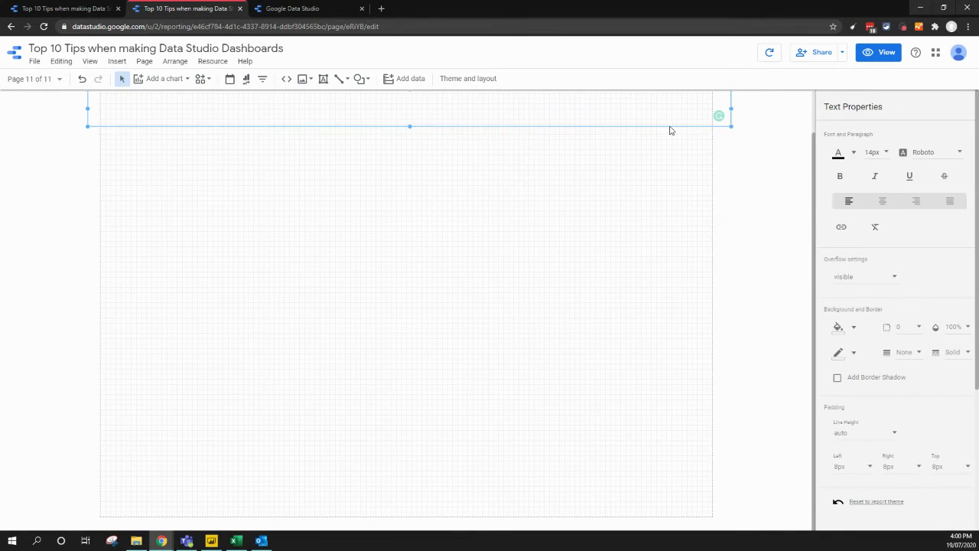
# - Move the empty text box up to the page's top edge and fill its background with black
pyautogui.scroll(1, 729, 166)
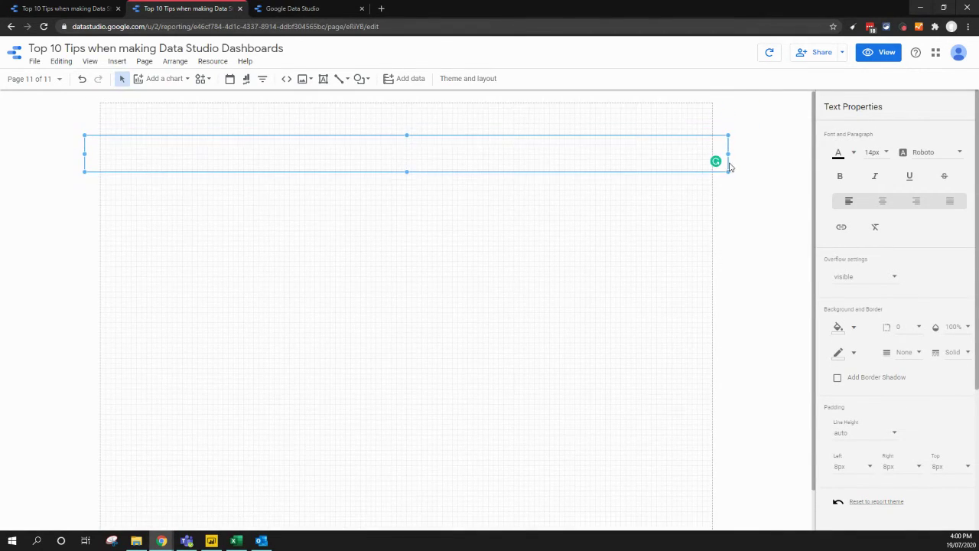
pyautogui.moveTo(667, 168); pyautogui.dragTo(665, 140)
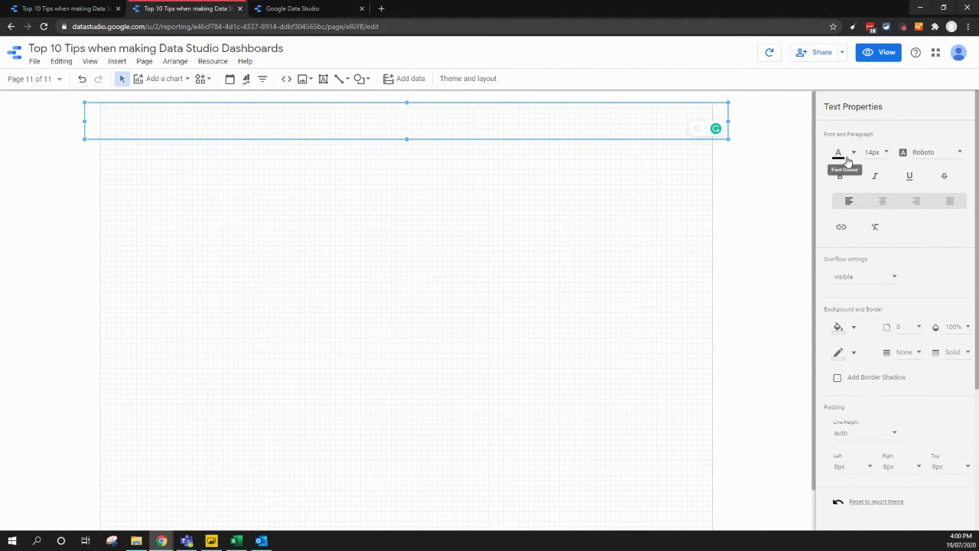
pyautogui.click(854, 330)
pyautogui.click(836, 152)
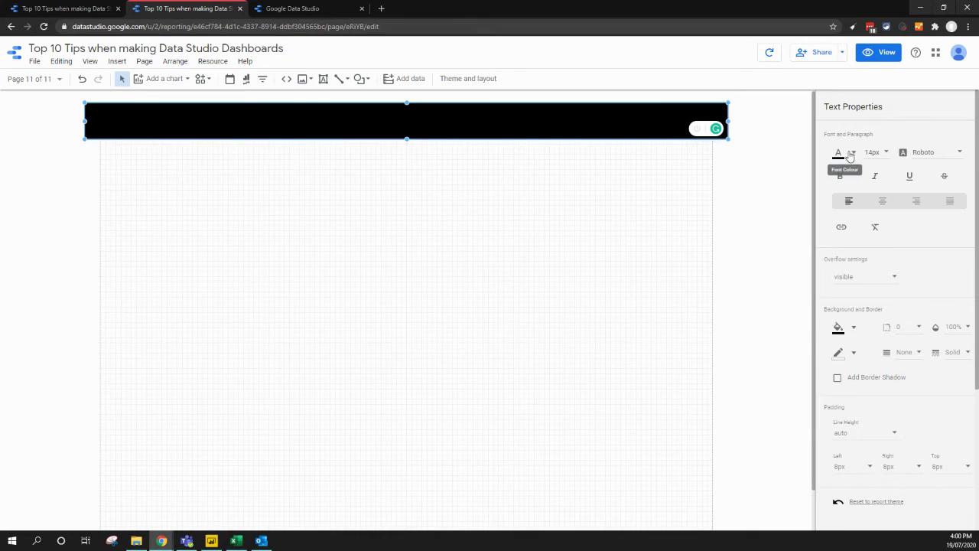
# - Enter the title "Template Dashboard" in white text in the black banner, correcting the spelling of "Dashboard"
pyautogui.click(850, 155)
pyautogui.click(831, 272)
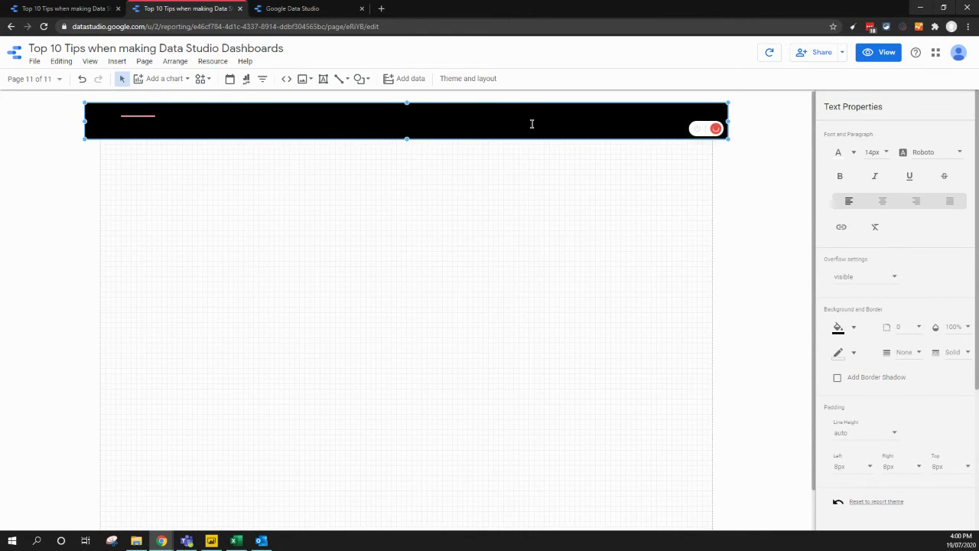
pyautogui.moveTo(253, 114); pyautogui.dragTo(71, 103)
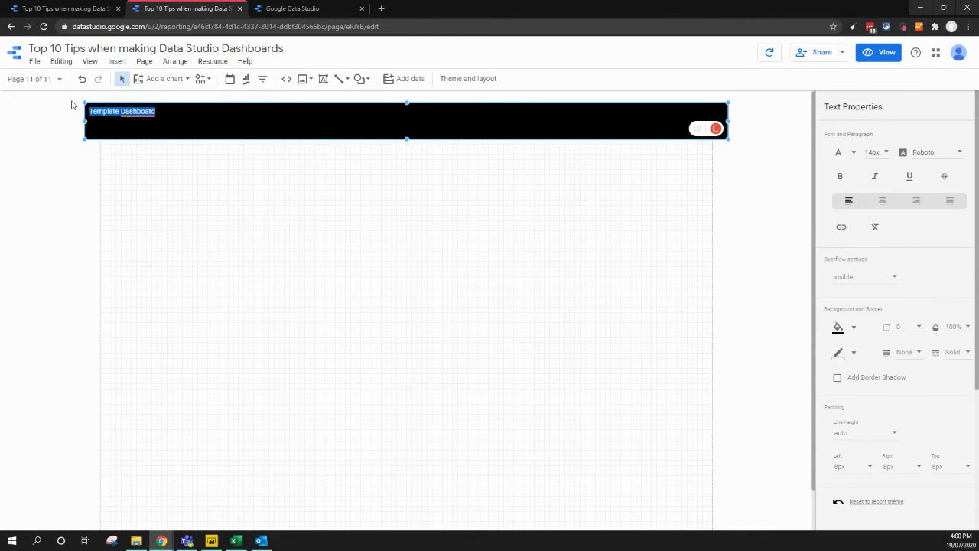
pyautogui.click(838, 153)
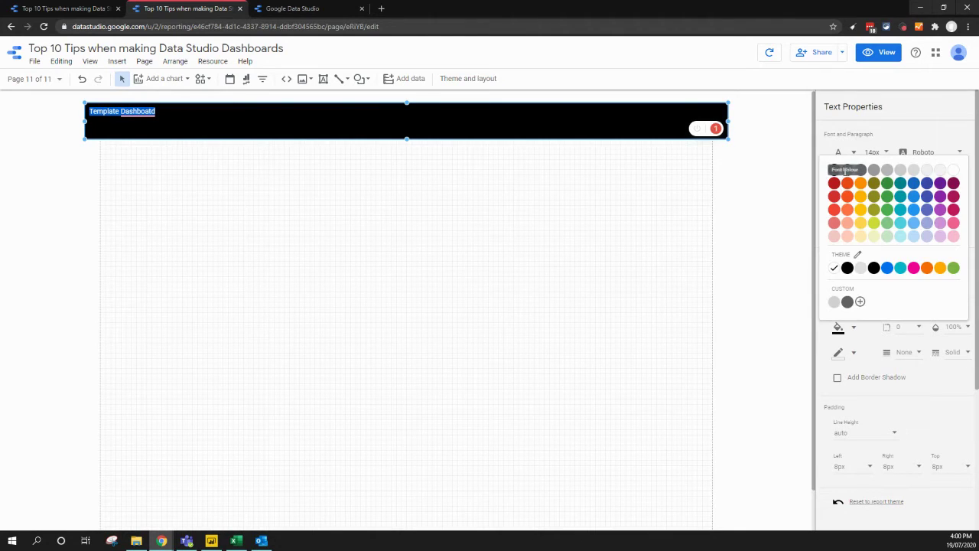
pyautogui.click(953, 169)
pyautogui.rightClick(143, 113)
pyautogui.click(147, 128)
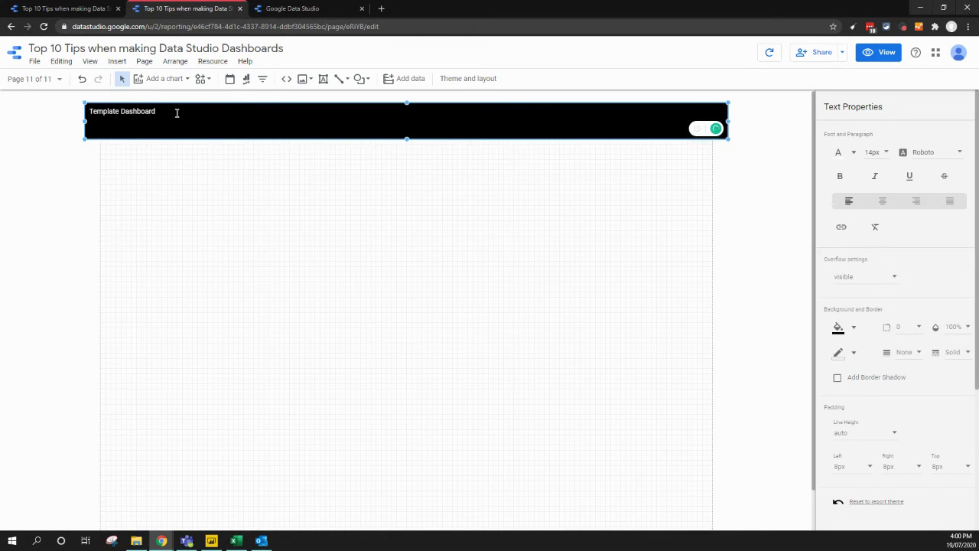
pyautogui.click(847, 333)
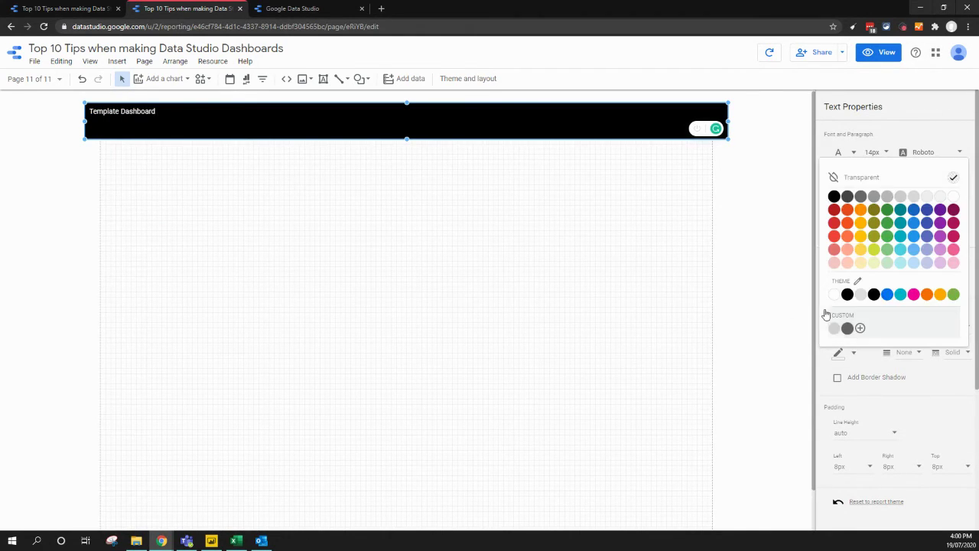
pyautogui.click(253, 157)
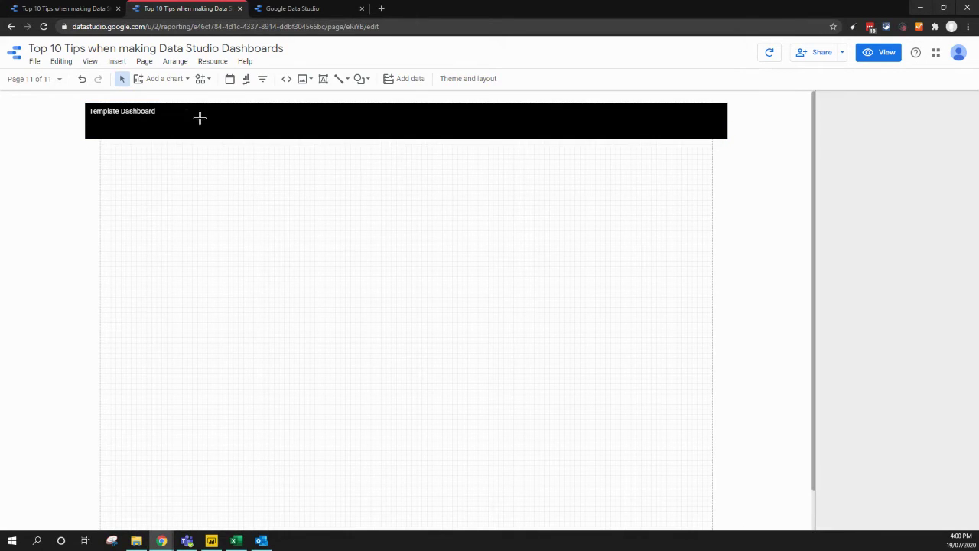
# - Centre the banner title and set its font size to 32px
pyautogui.click(162, 113)
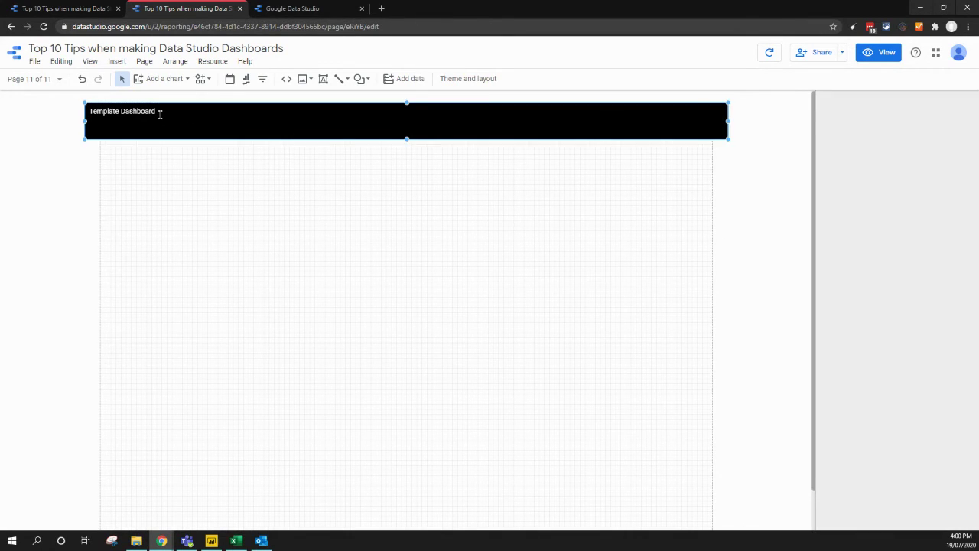
pyautogui.doubleClick(89, 109)
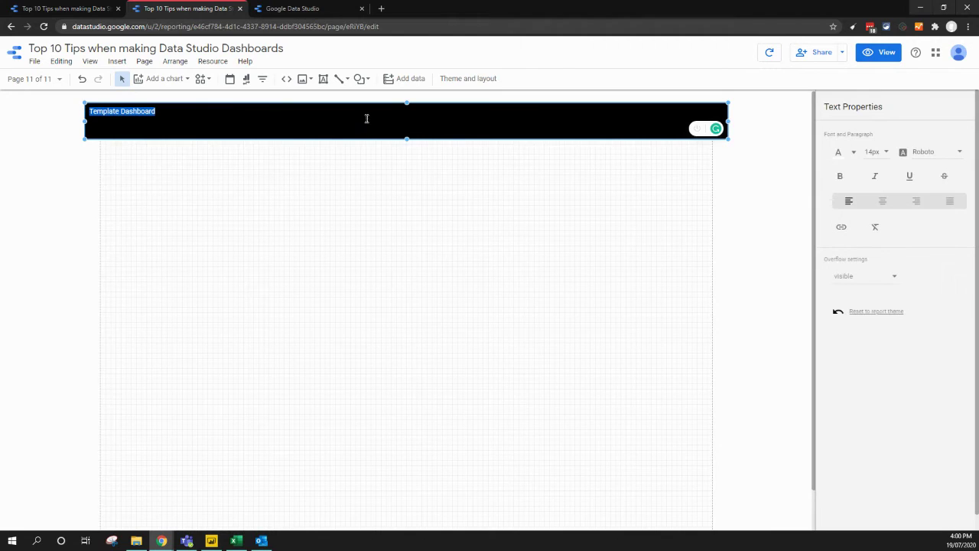
pyautogui.click(882, 202)
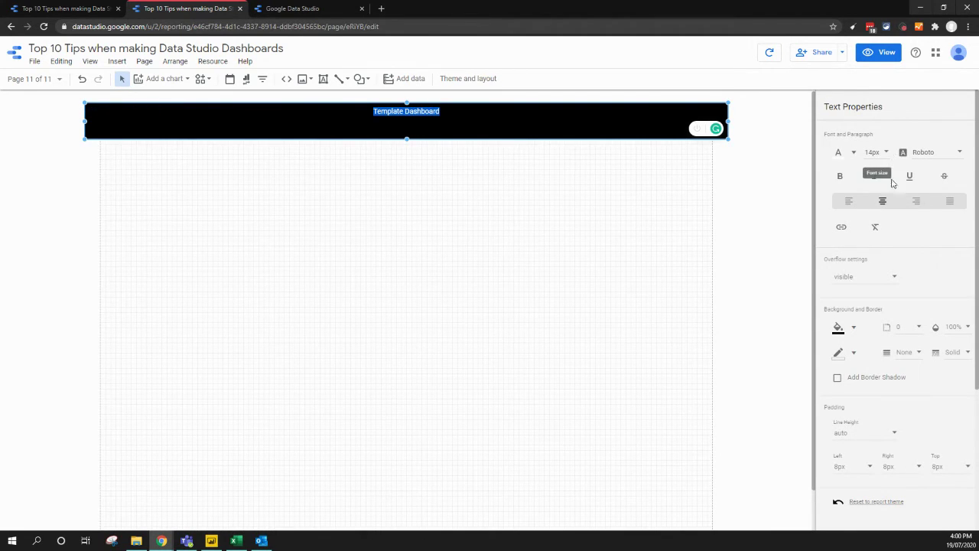
pyautogui.click(878, 152)
pyautogui.moveTo(922, 126); pyautogui.dragTo(924, 166)
pyautogui.click(884, 173)
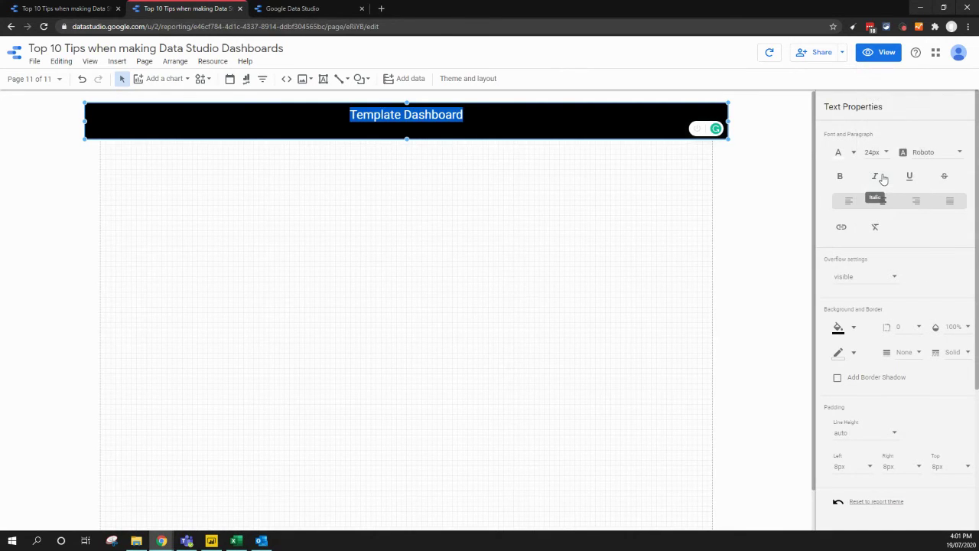
pyautogui.click(885, 155)
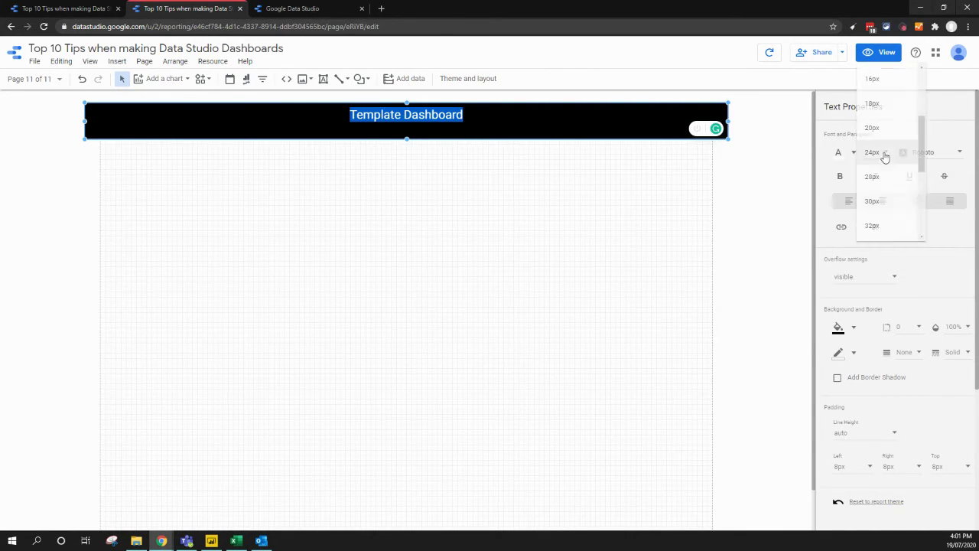
pyautogui.click(887, 225)
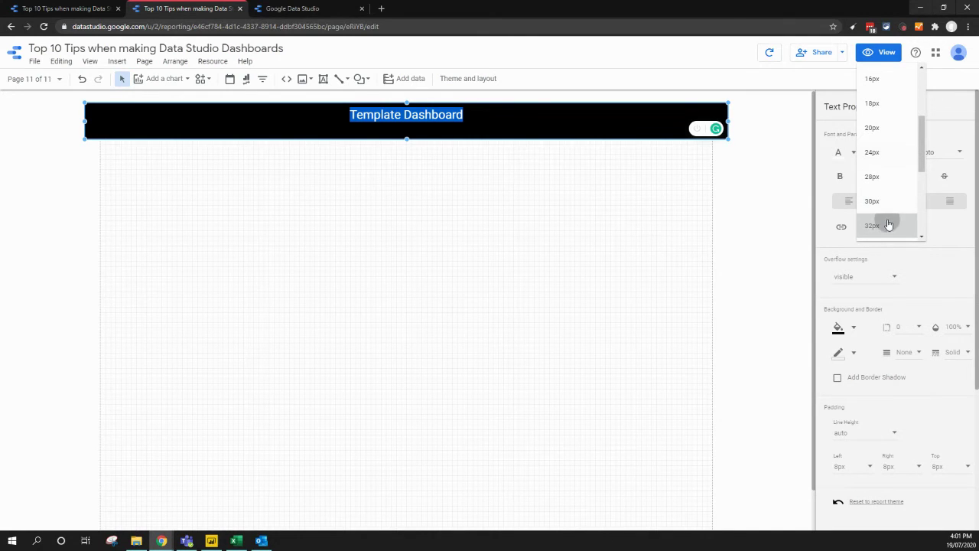
pyautogui.click(603, 225)
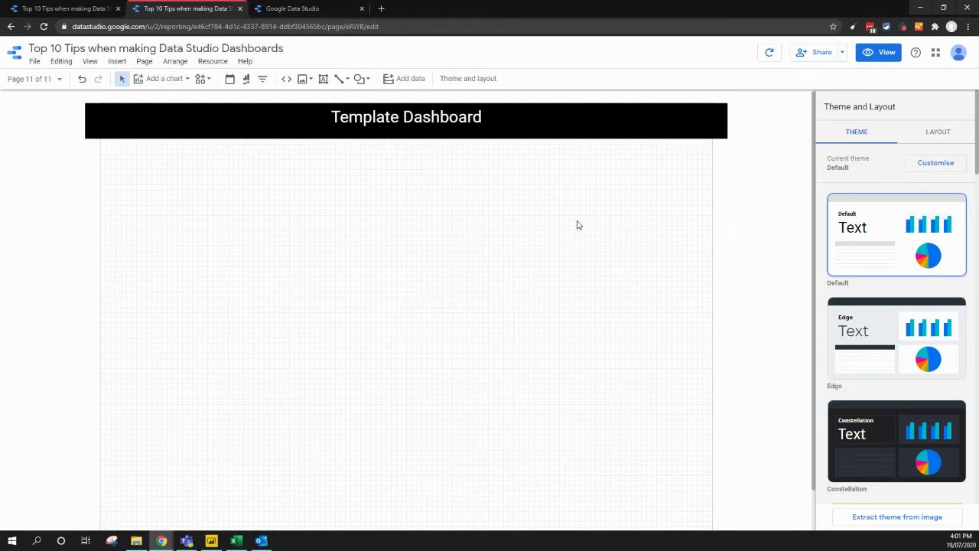
# - Duplicate the Tip 10 page and compare the banner on Tip 10 and Copy of Tip 10
pyautogui.click(144, 62)
pyautogui.click(219, 98)
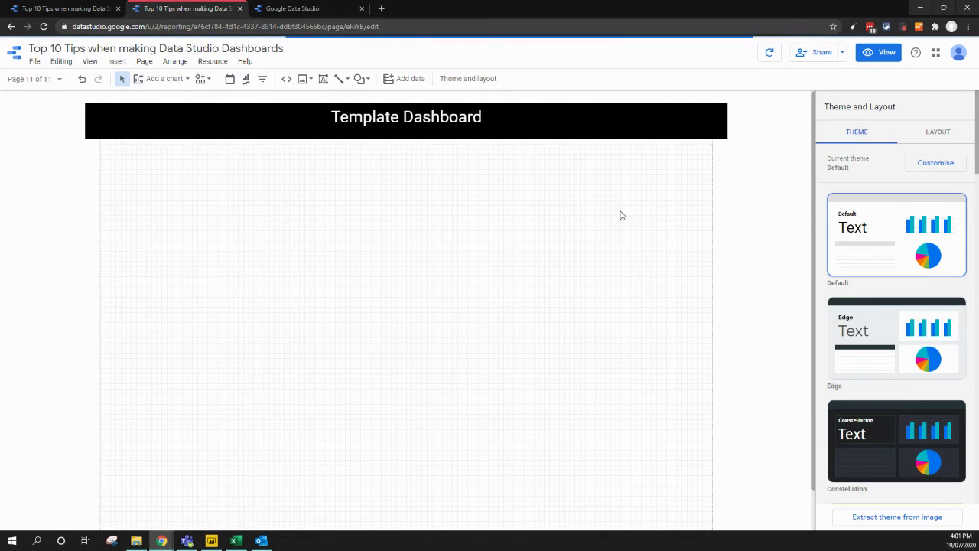
pyautogui.click(57, 84)
pyautogui.scroll(-1, 89, 219)
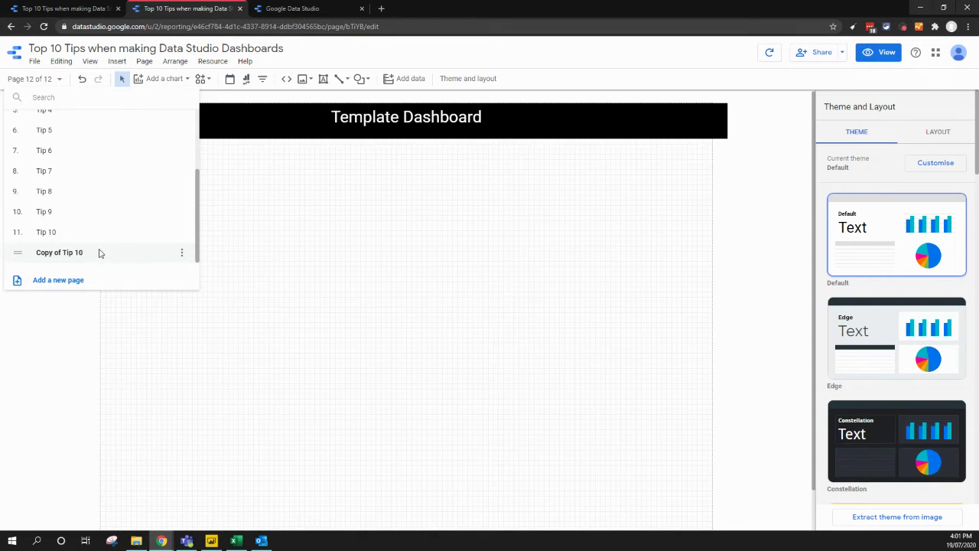
pyautogui.click(76, 240)
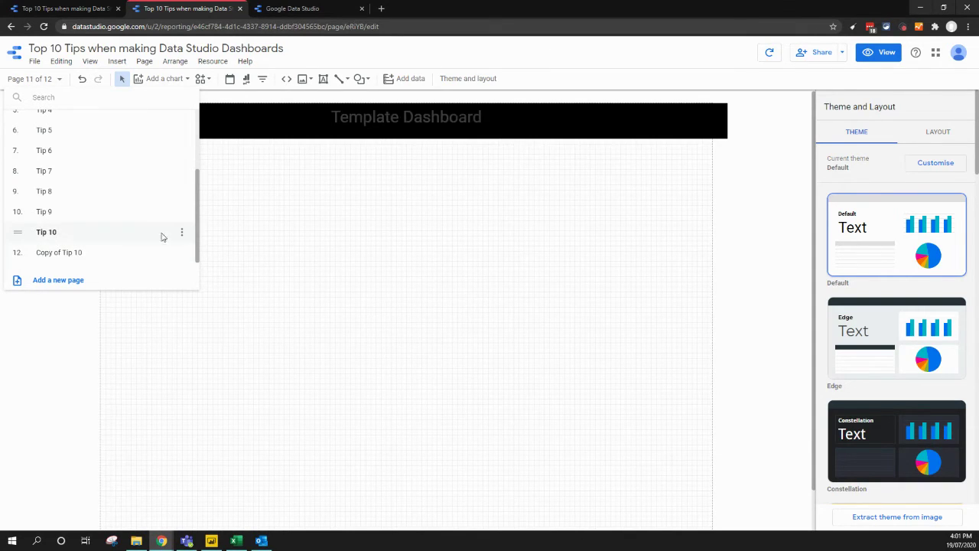
pyautogui.click(90, 258)
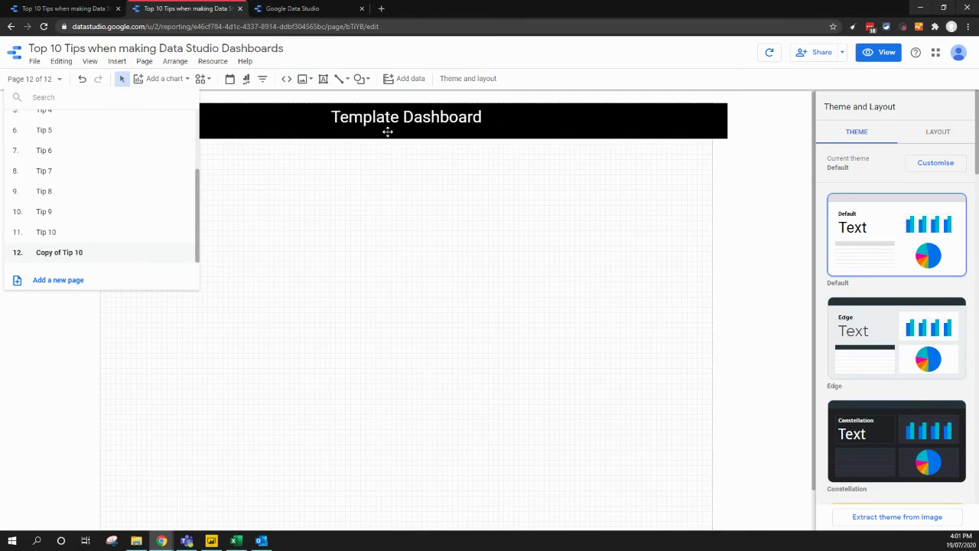
pyautogui.click(283, 198)
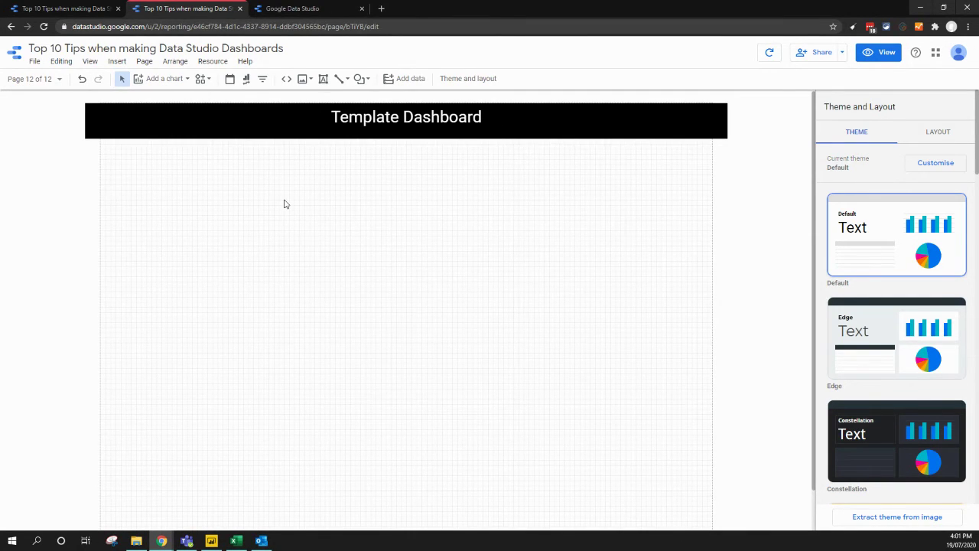
# - Check the Tip 1 page for the banner, and return to the Copy of Tip 10 page
pyautogui.click(32, 80)
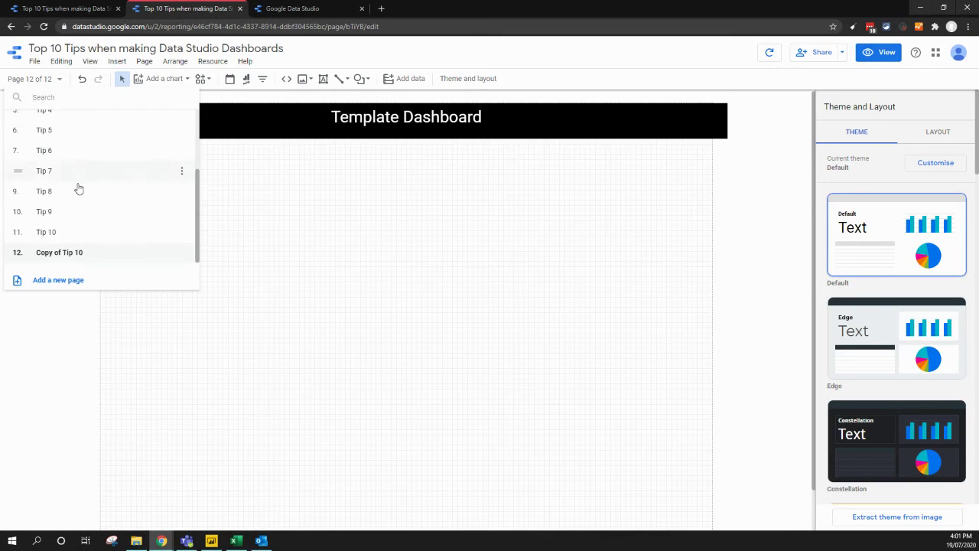
pyautogui.scroll(3, 82, 153)
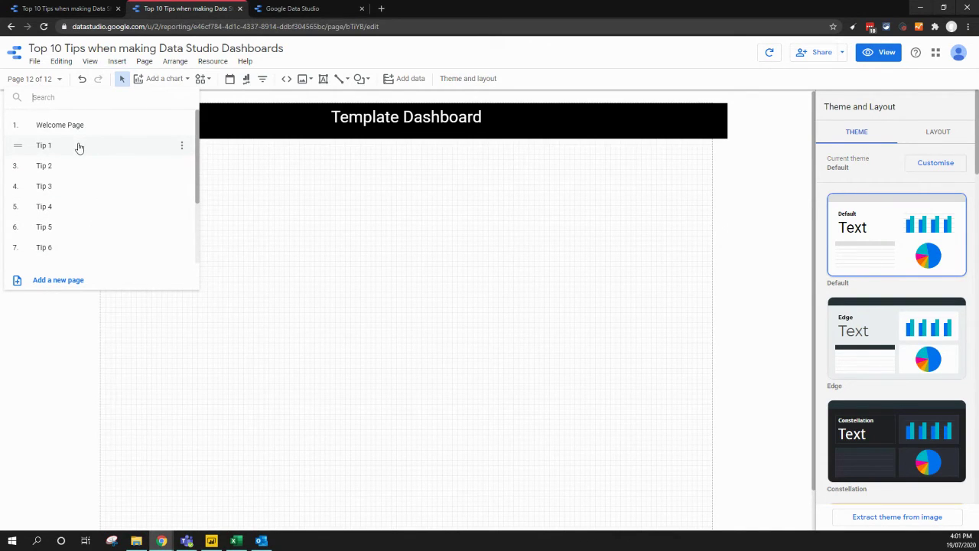
pyautogui.click(79, 145)
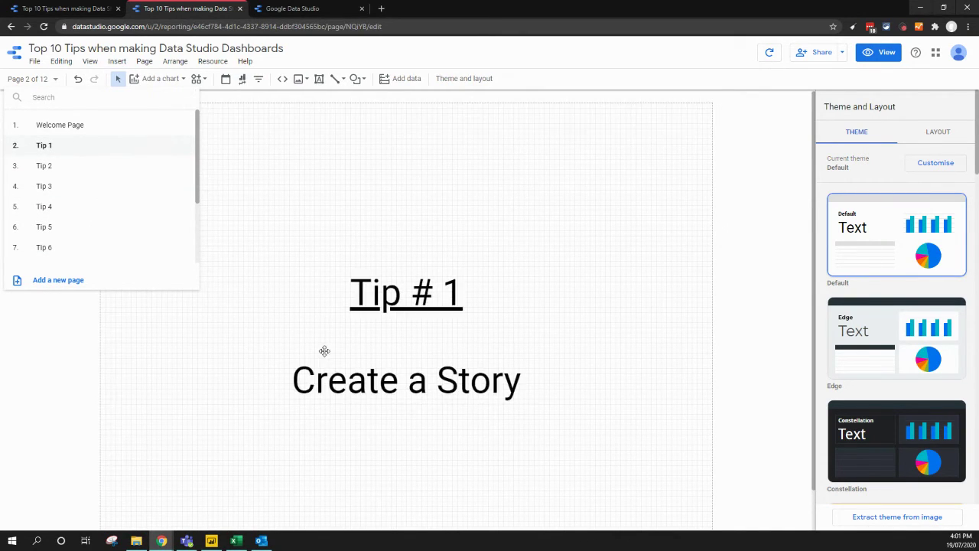
pyautogui.click(217, 337)
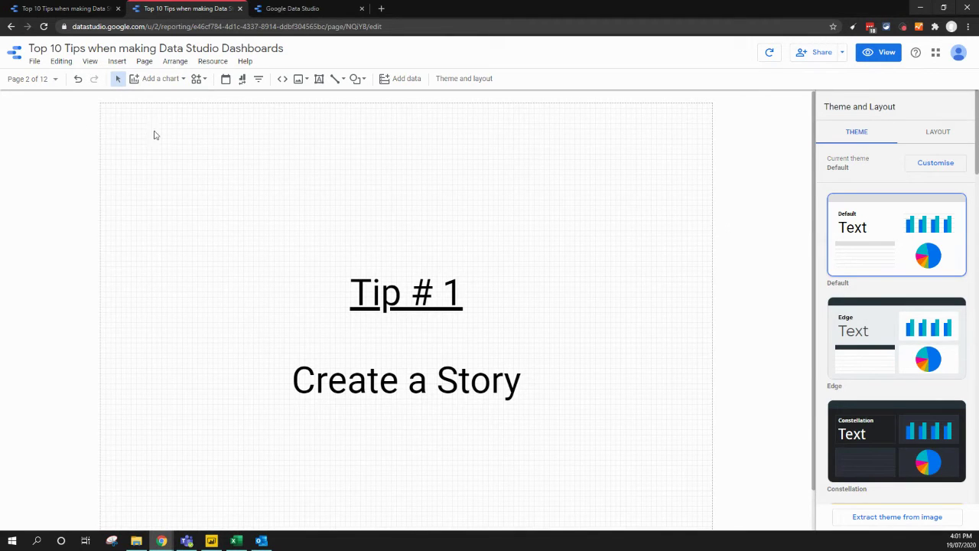
pyautogui.click(47, 82)
pyautogui.scroll(-2, 69, 184)
pyautogui.click(66, 254)
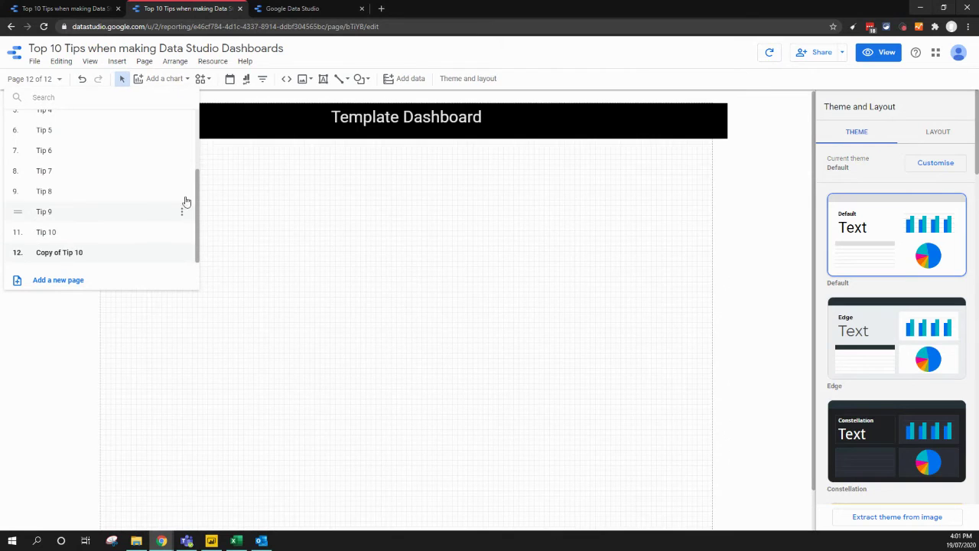
# - Make the Template Dashboard banner on the Copy of Tip 10 page a report-level component
pyautogui.click(243, 119)
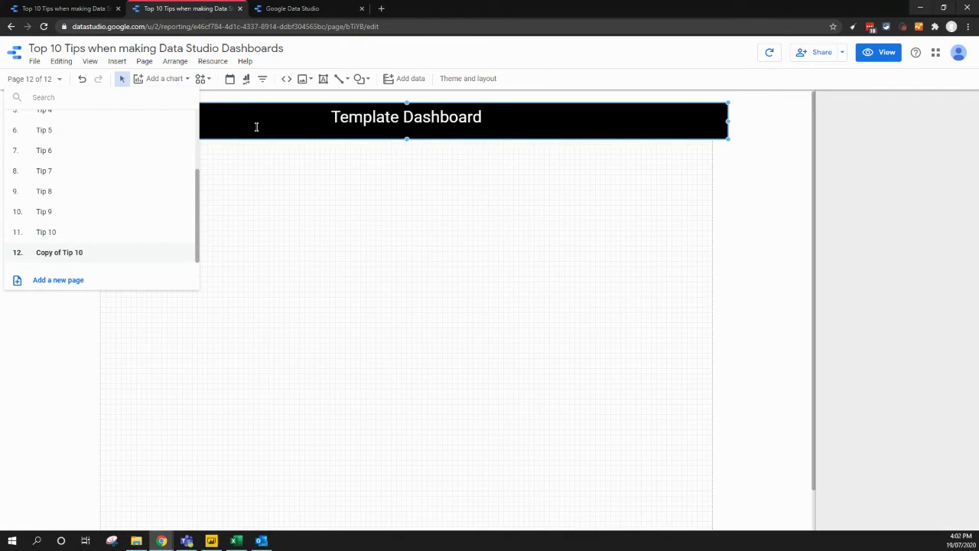
pyautogui.click(589, 137)
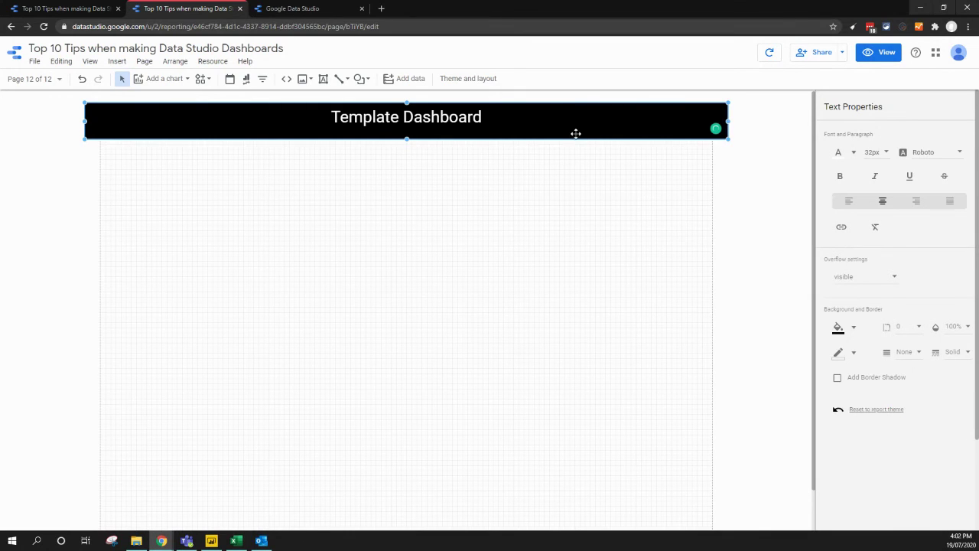
pyautogui.rightClick(577, 137)
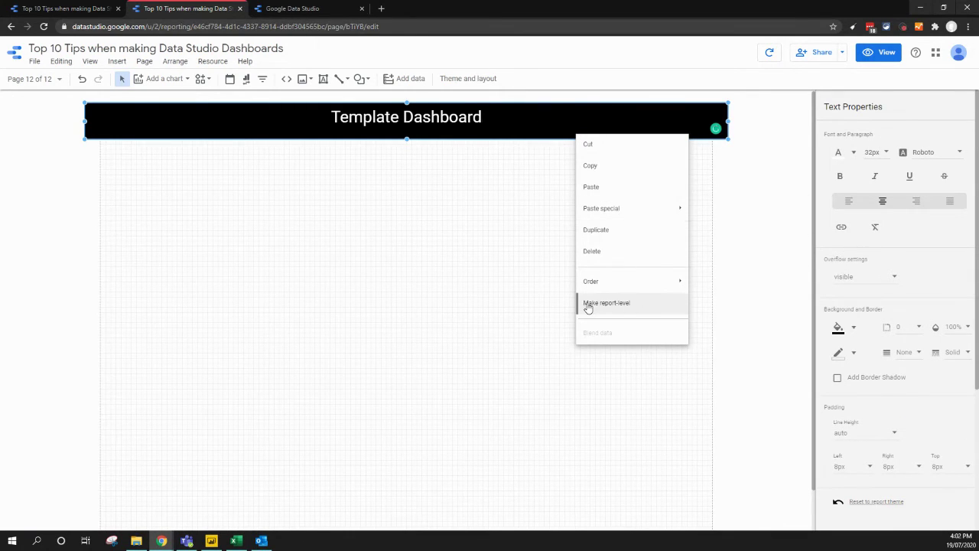
pyautogui.click(622, 304)
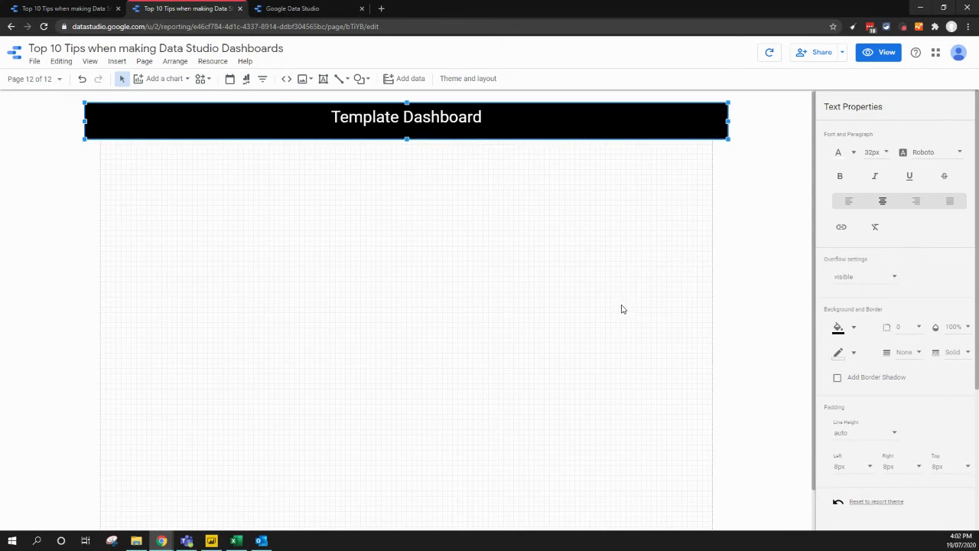
pyautogui.doubleClick(474, 114)
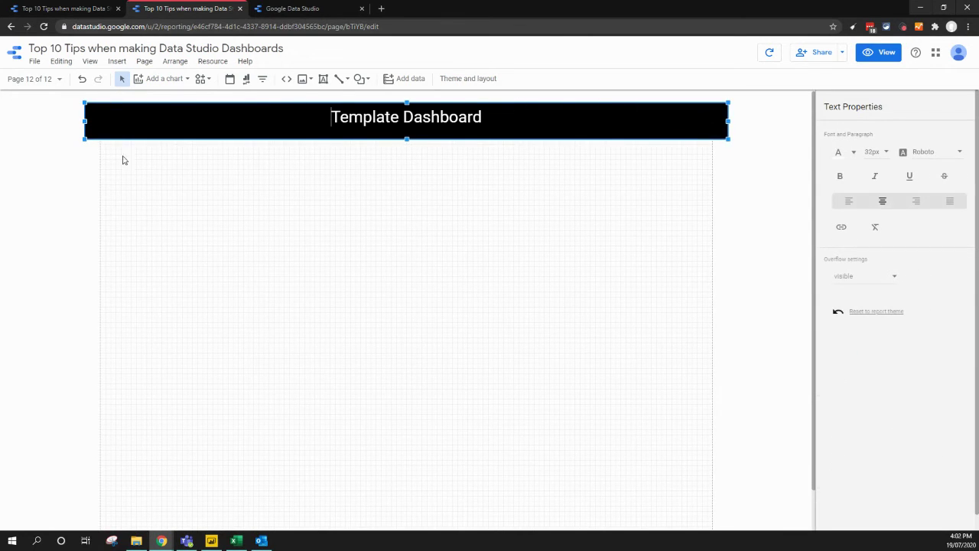
pyautogui.press('Escape')
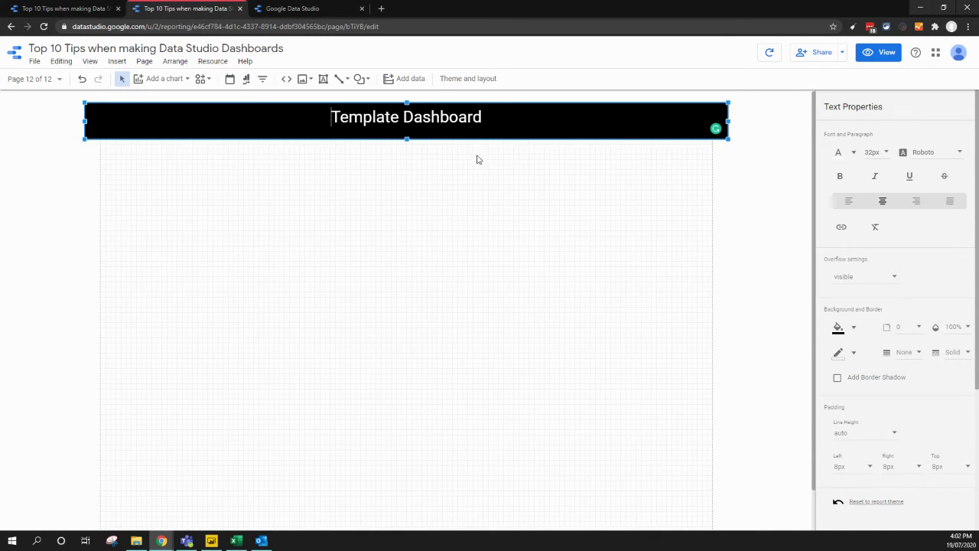
# - Open the Tip 1 page to check whether the report-level banner is shown there
pyautogui.click(53, 95)
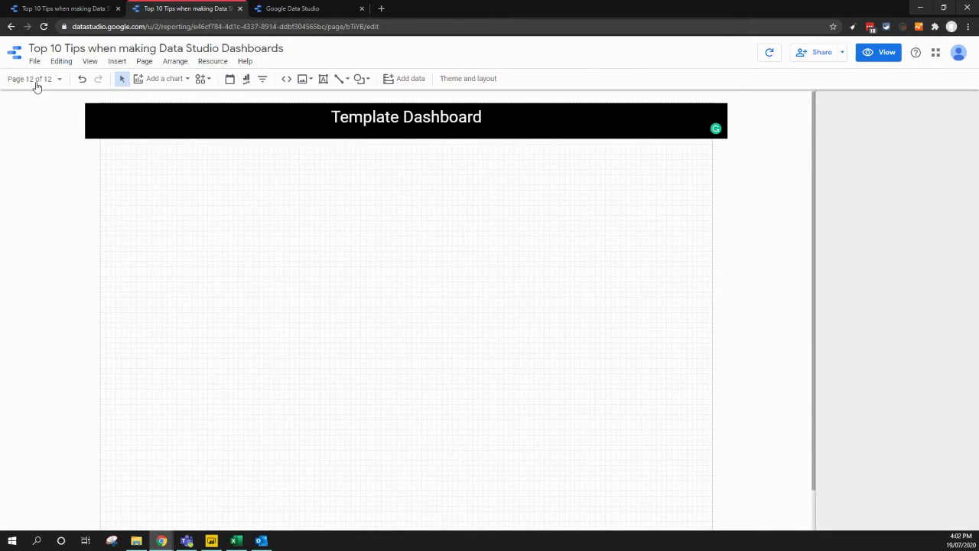
pyautogui.click(37, 83)
pyautogui.scroll(4, 79, 183)
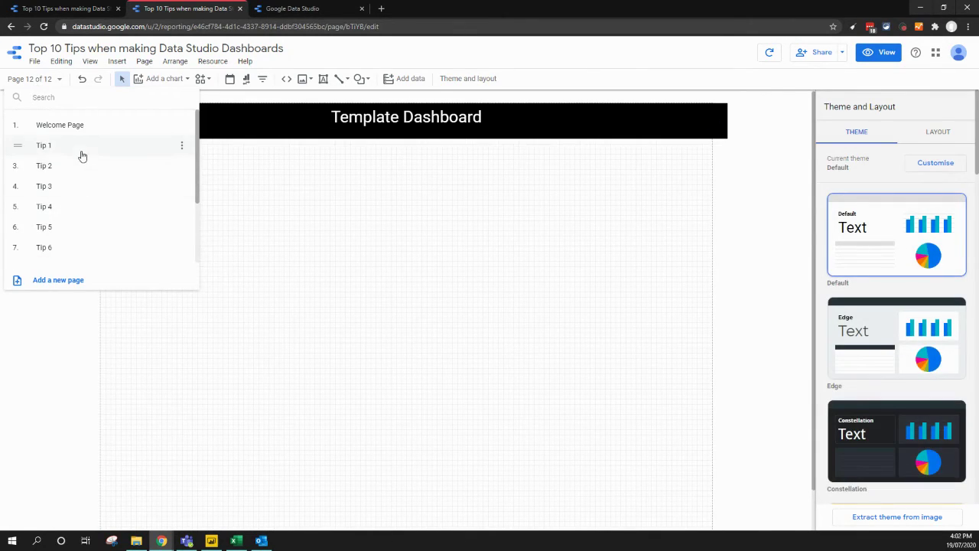
pyautogui.click(82, 153)
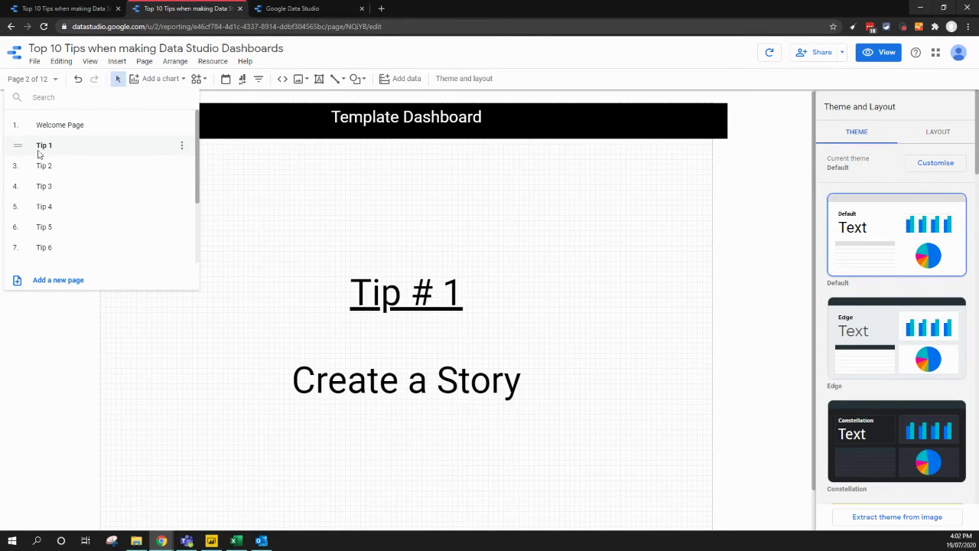
# - Check the Template Dashboard banner on the Welcome Page, the Copy of Tip 10 page and the presented report's Tip 4 page
pyautogui.click(65, 166)
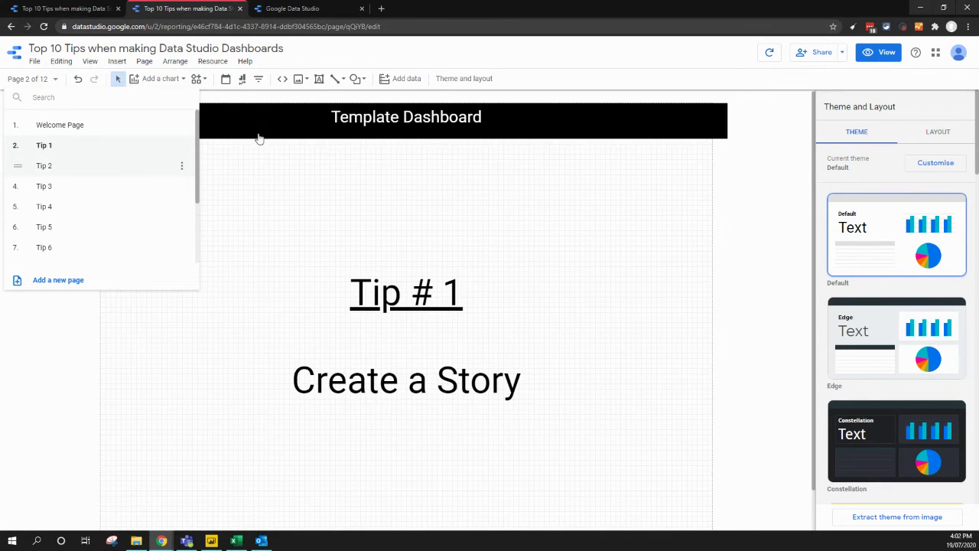
pyautogui.click(60, 187)
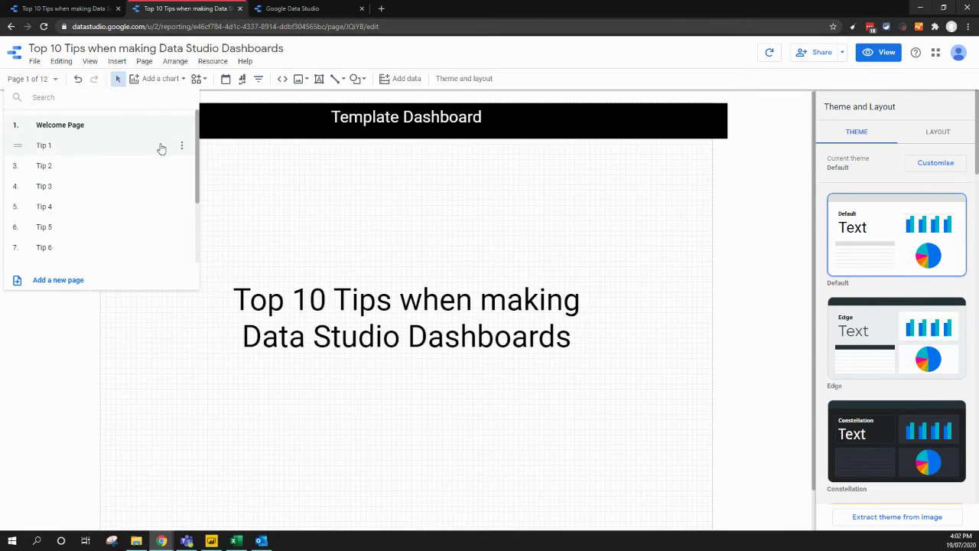
pyautogui.scroll(-3, 162, 168)
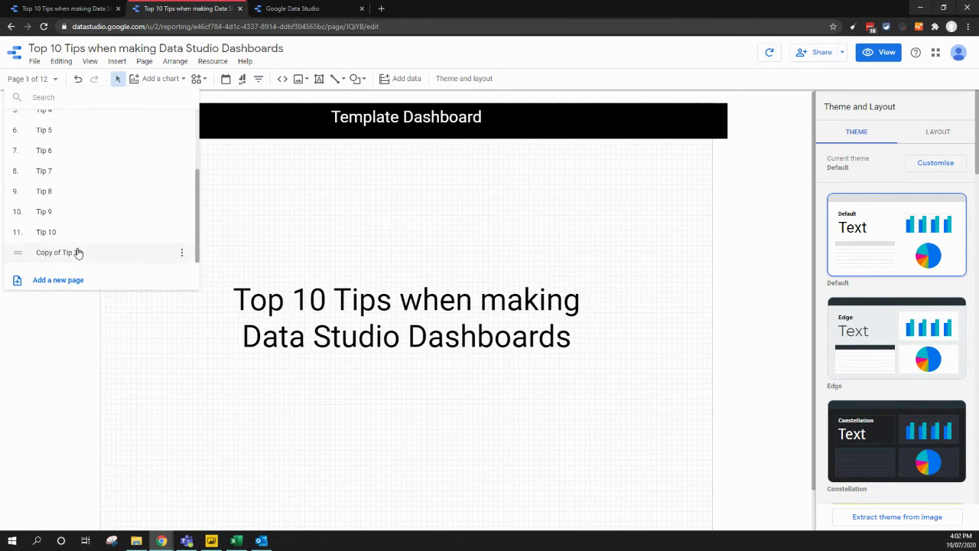
pyautogui.click(80, 252)
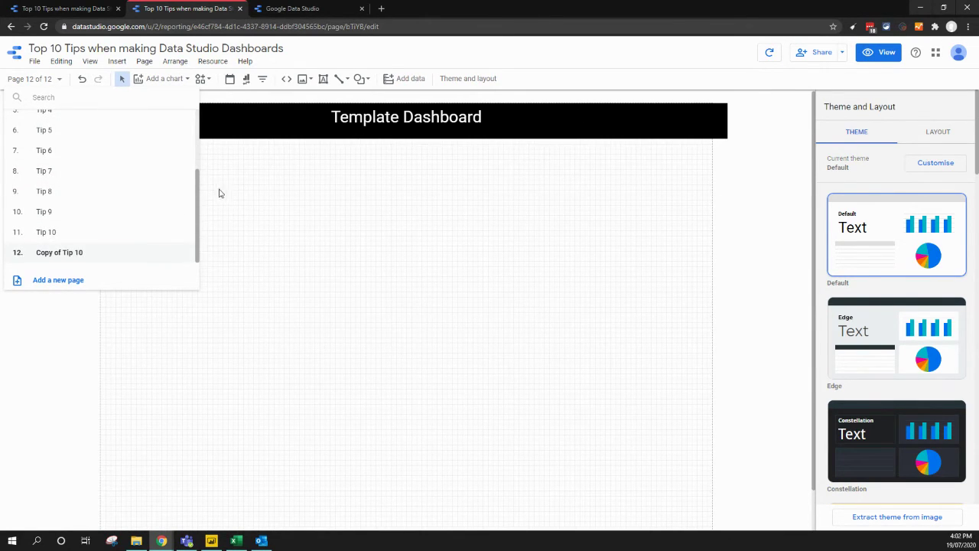
pyautogui.click(283, 142)
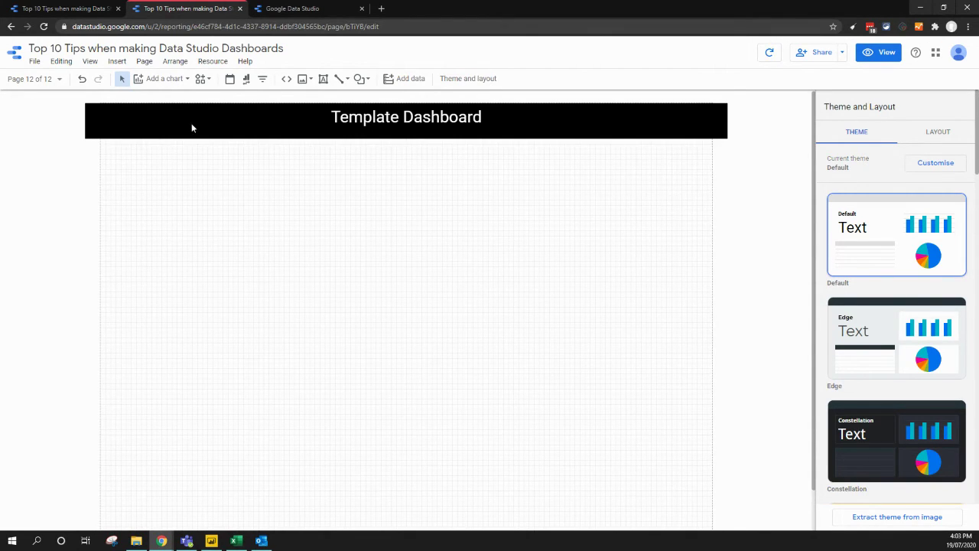
pyautogui.click(88, 10)
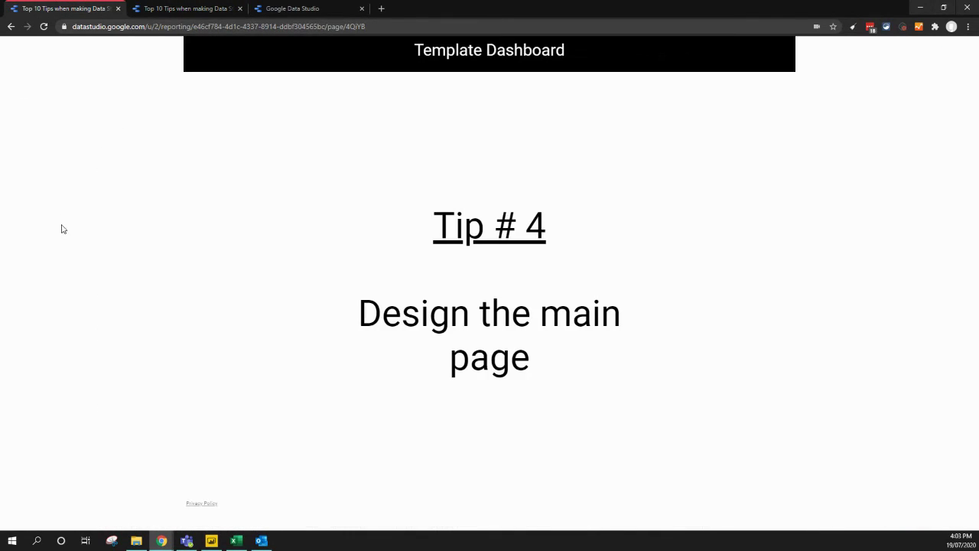
pyautogui.moveTo(641, 45)
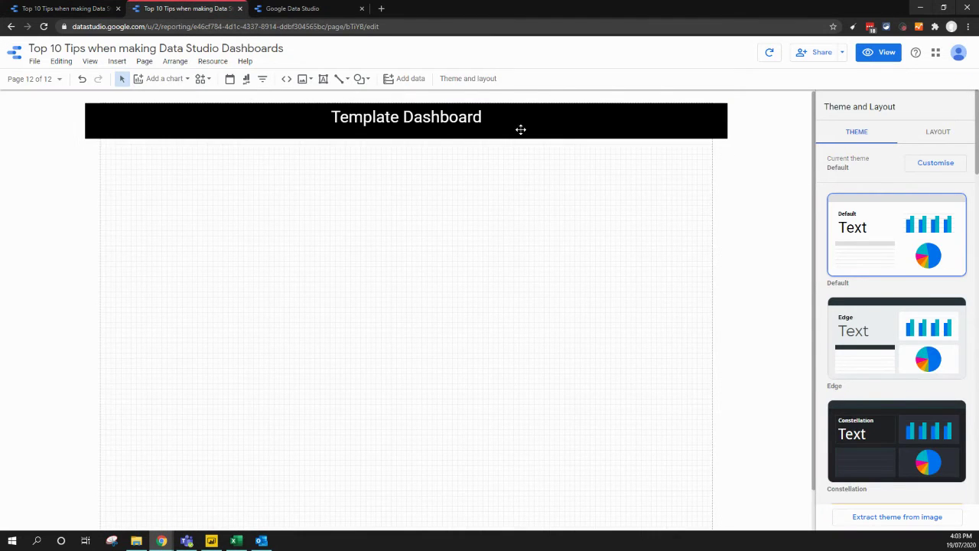
# - Make the Template Dashboard banner on the Copy of Tip 10 page a page-level component again
pyautogui.click(521, 129)
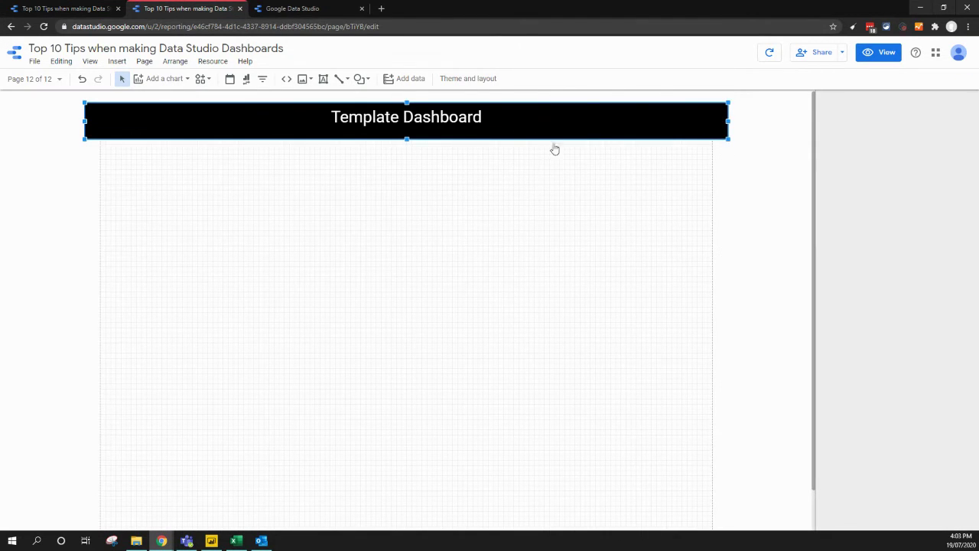
pyautogui.rightClick(557, 128)
pyautogui.click(592, 302)
# - Check the presented report's Tip 4 page for the banner, and advance to the Tip 5 page
pyautogui.click(77, 14)
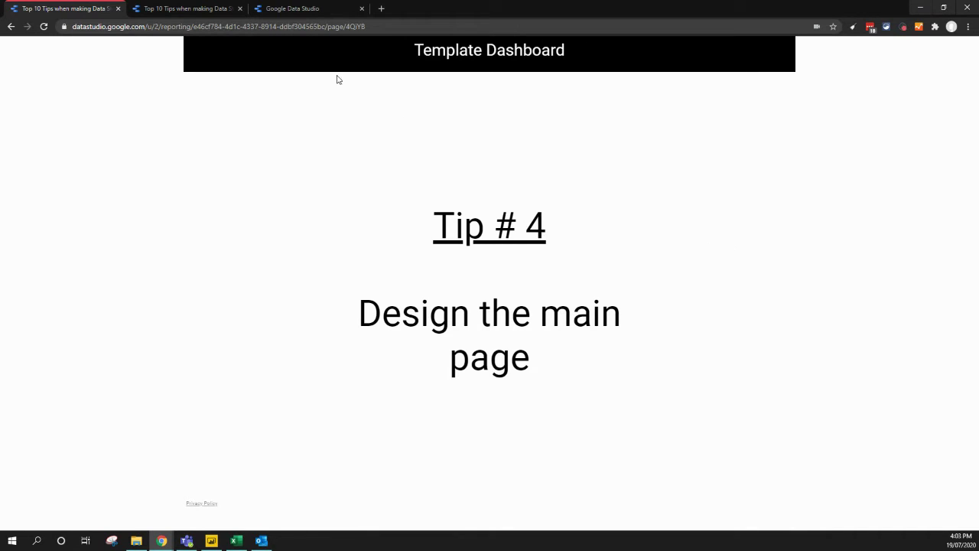
pyautogui.click(220, 16)
pyautogui.click(223, 170)
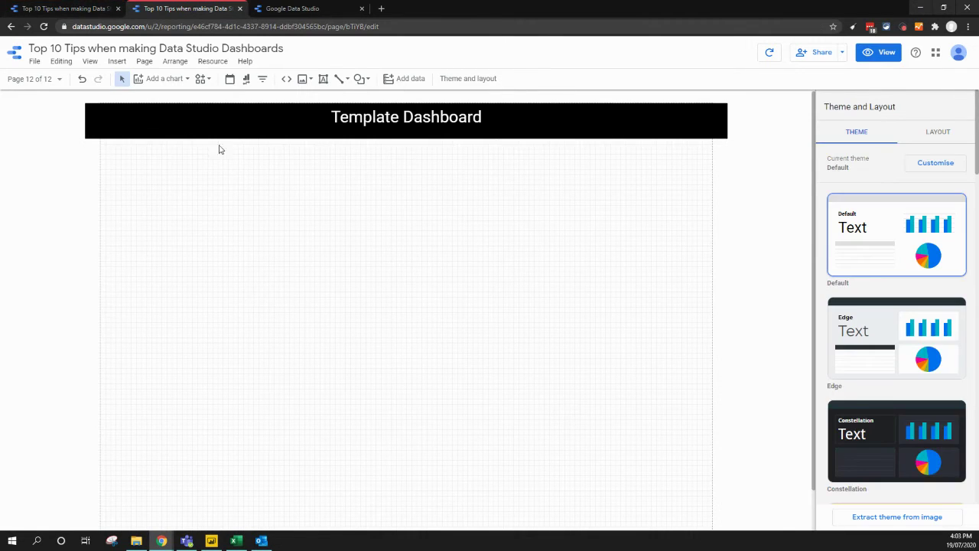
pyautogui.click(81, 8)
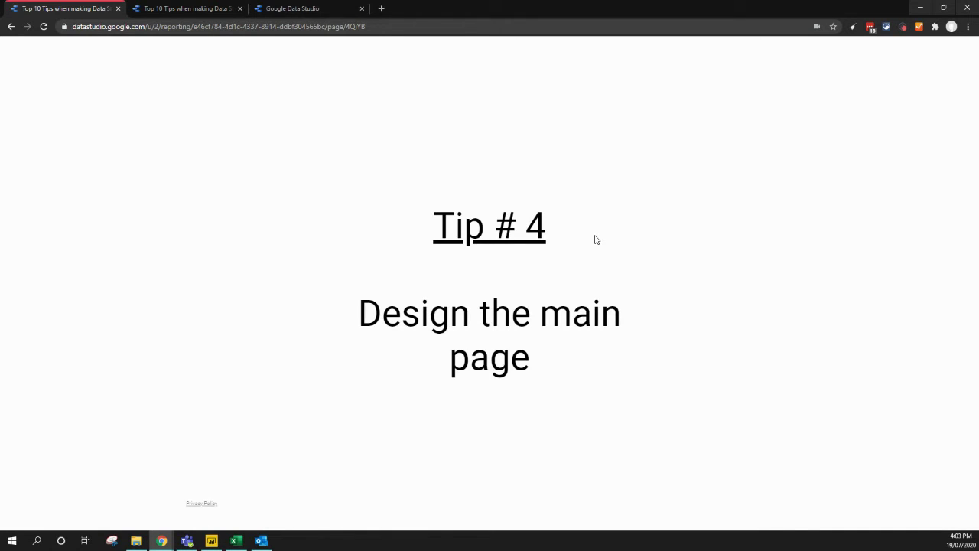
pyautogui.press('Right')
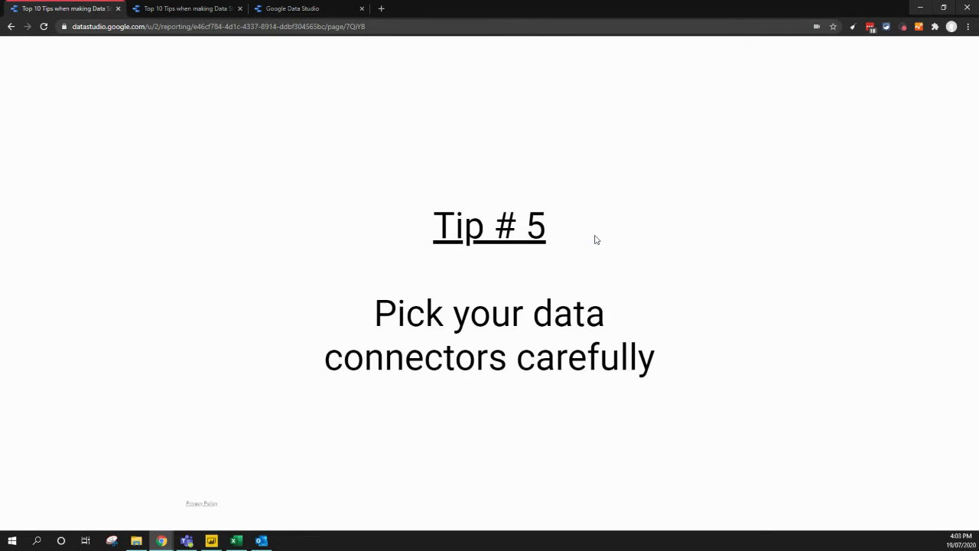
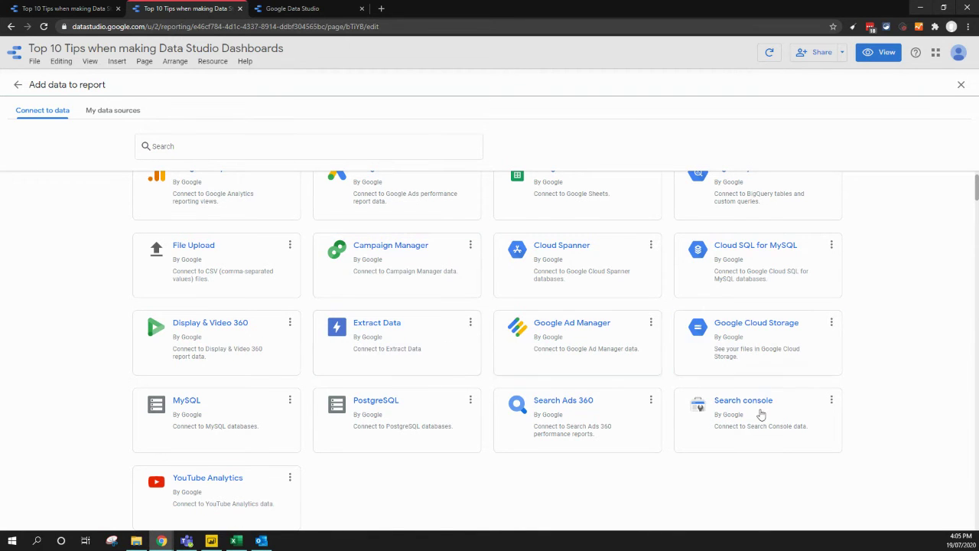
# - Examine the Google connectors and the Partner Connectors available for adding data to the report
pyautogui.scroll(-1, 483, 453)
pyautogui.scroll(-5, 483, 454)
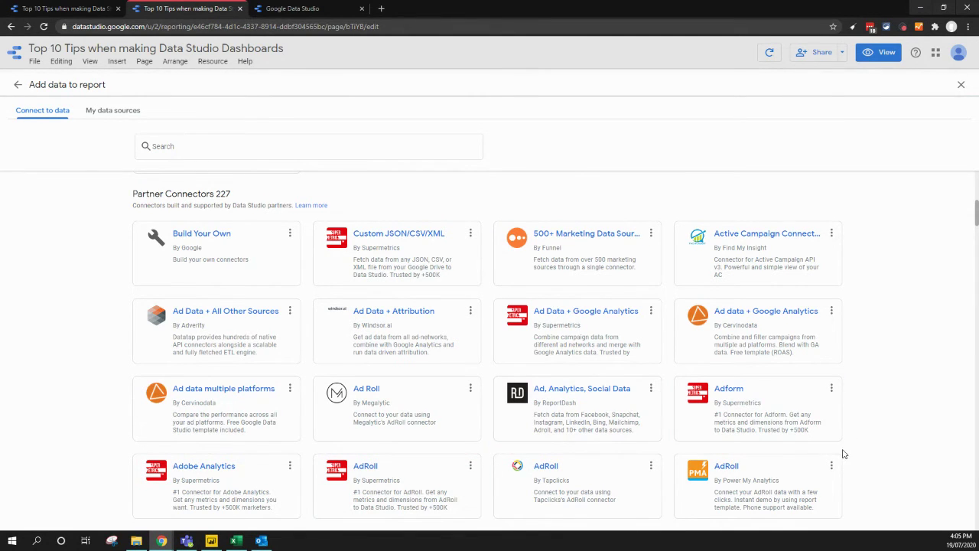
pyautogui.scroll(-1, 737, 393)
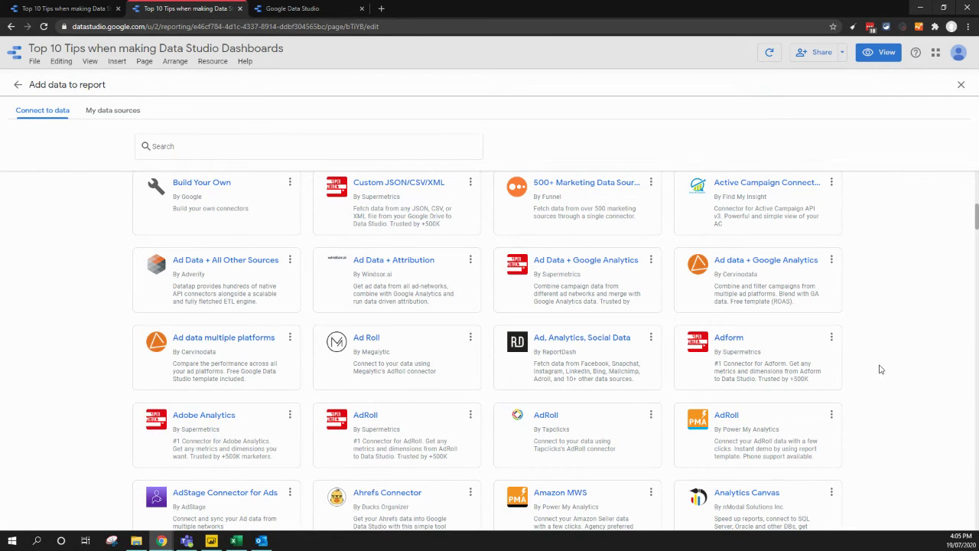
pyautogui.scroll(1, 880, 367)
pyautogui.scroll(2, 500, 321)
pyautogui.scroll(1, 332, 217)
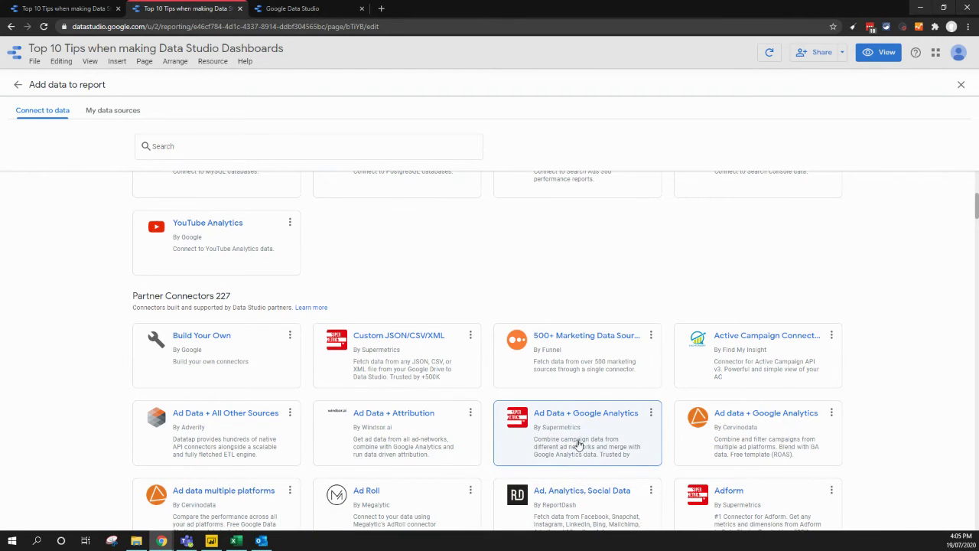
pyautogui.scroll(-1, 556, 338)
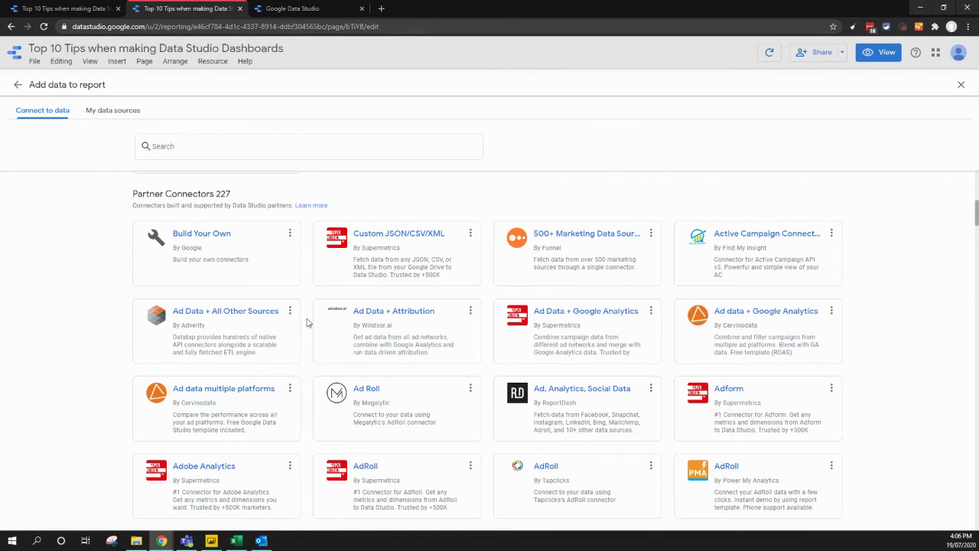
pyautogui.moveTo(234, 193); pyautogui.dragTo(134, 191)
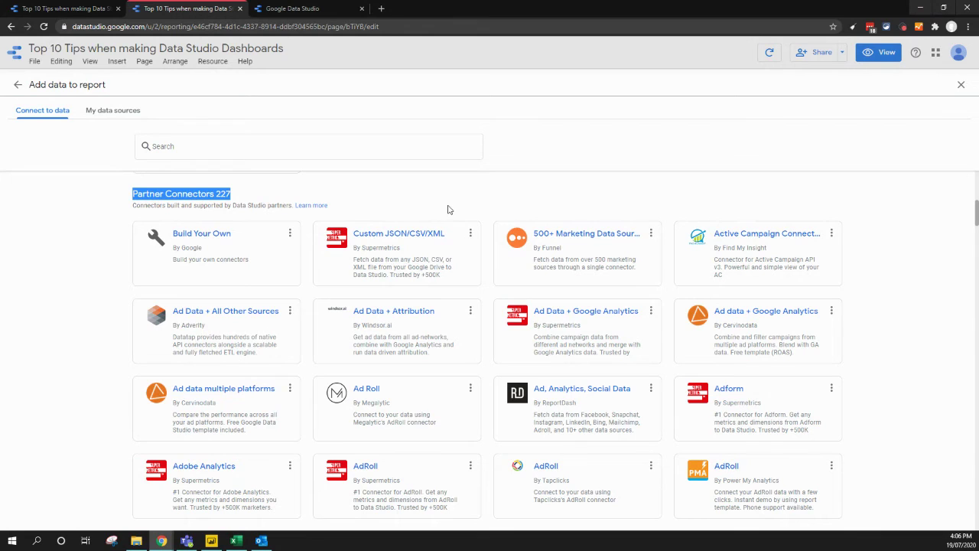
pyautogui.scroll(-2, 462, 211)
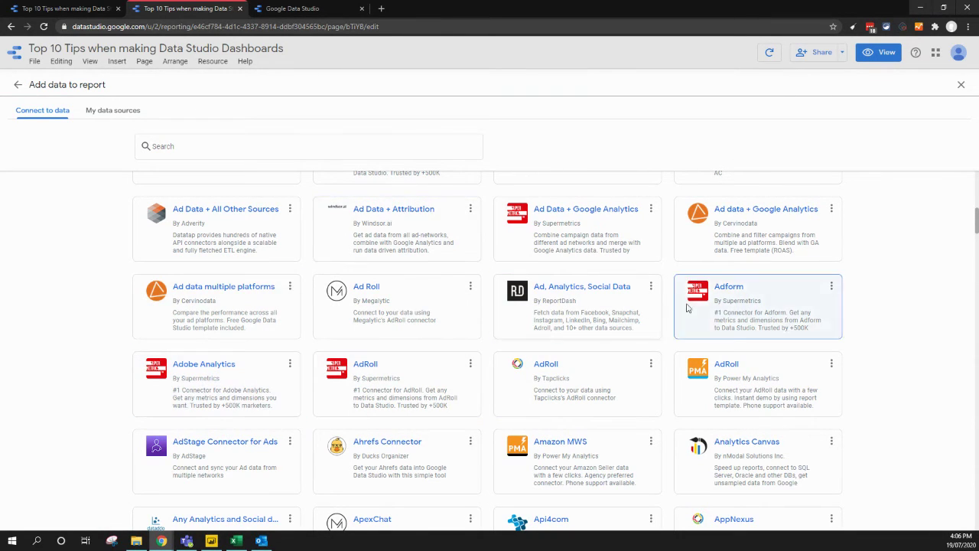
pyautogui.scroll(3, 847, 393)
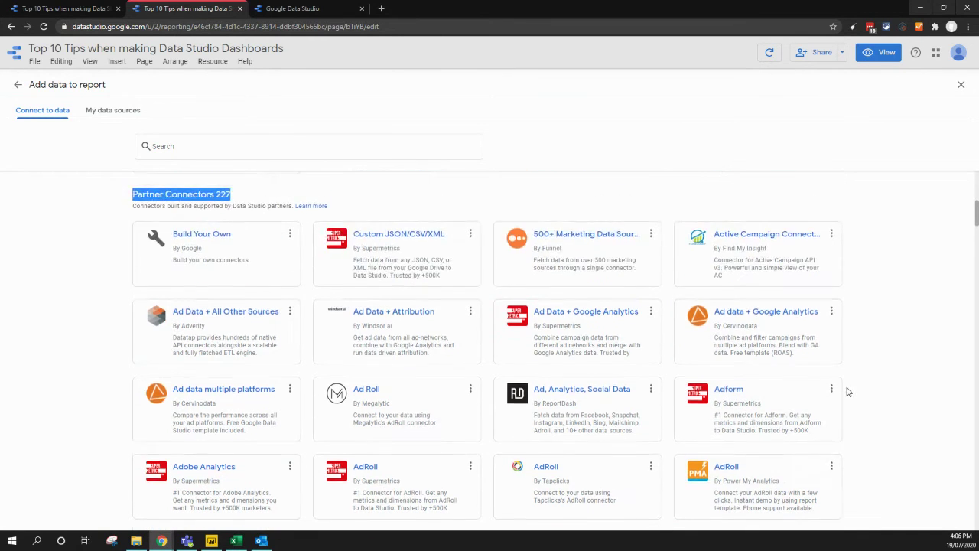
pyautogui.scroll(-2, 596, 297)
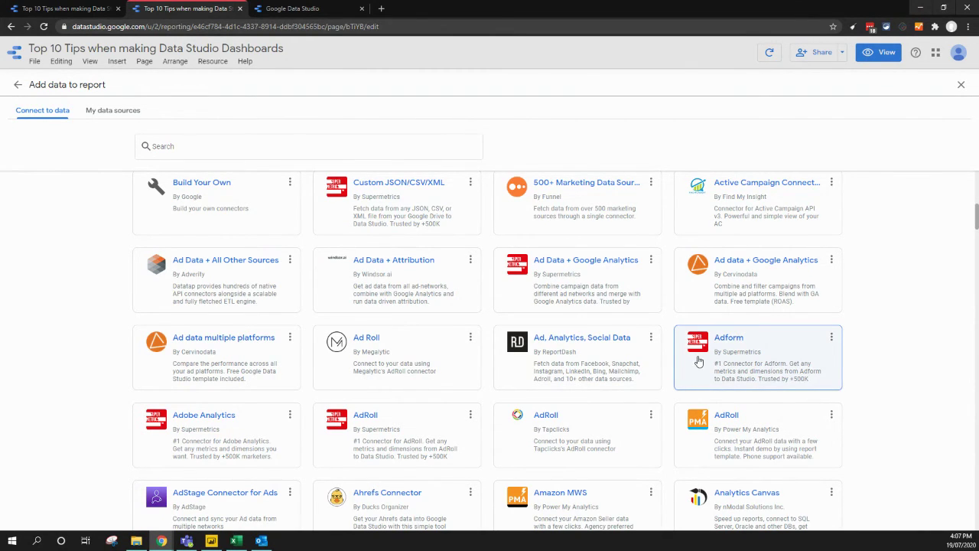
pyautogui.scroll(-3, 490, 356)
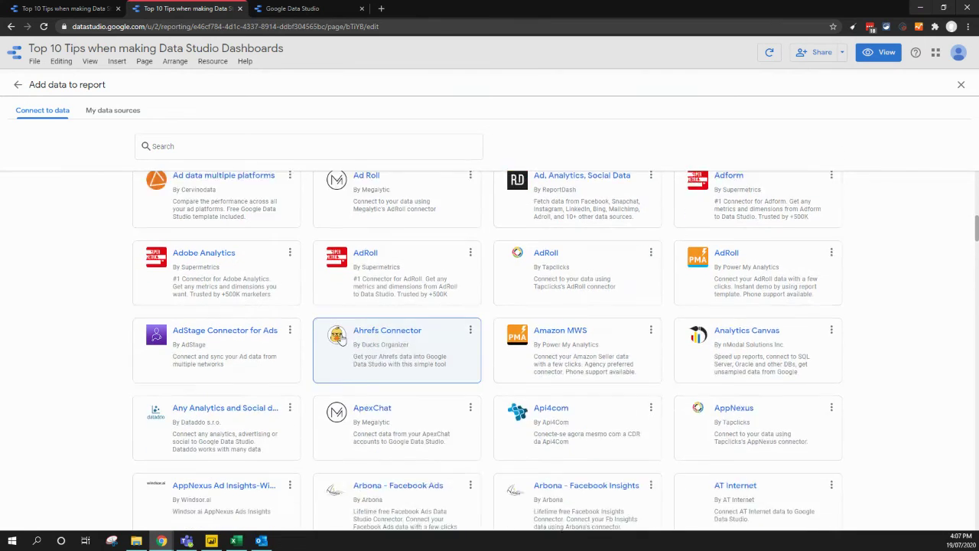
pyautogui.scroll(-2, 620, 396)
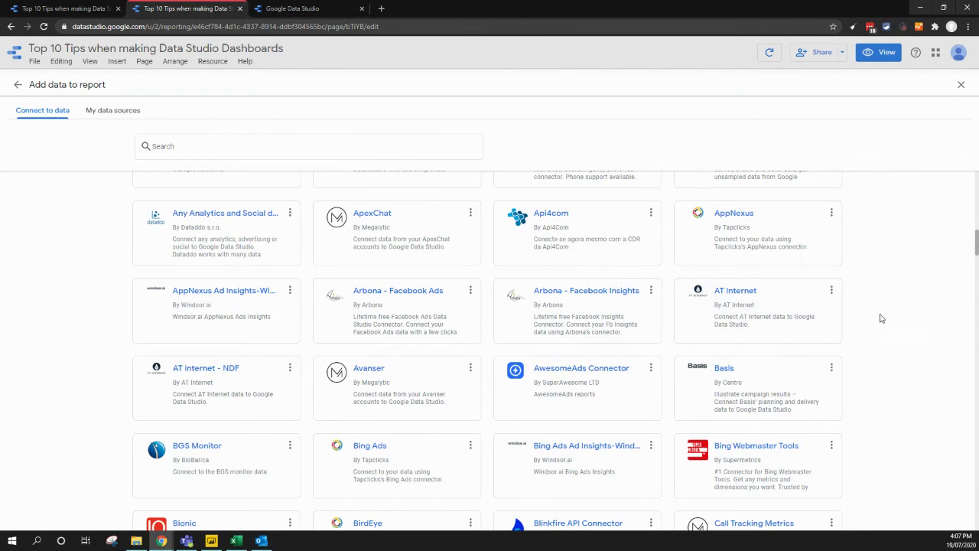
pyautogui.scroll(-1, 760, 344)
pyautogui.scroll(-1, 763, 344)
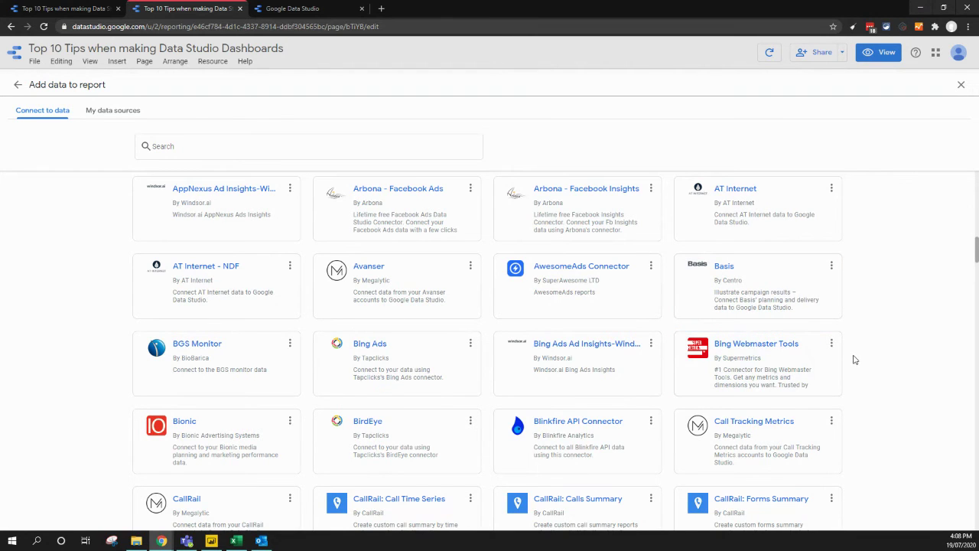
pyautogui.scroll(-1, 854, 360)
pyautogui.scroll(-2, 854, 359)
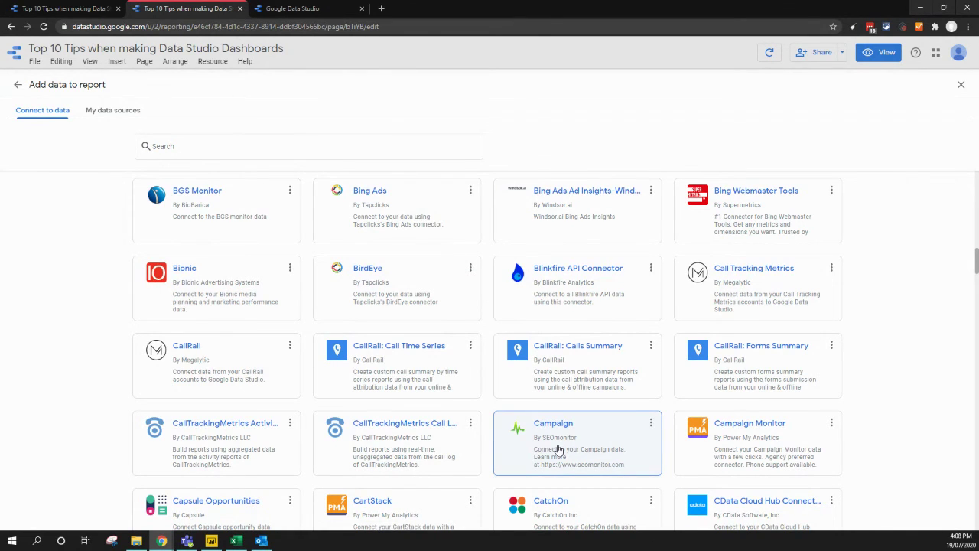
pyautogui.scroll(-2, 367, 447)
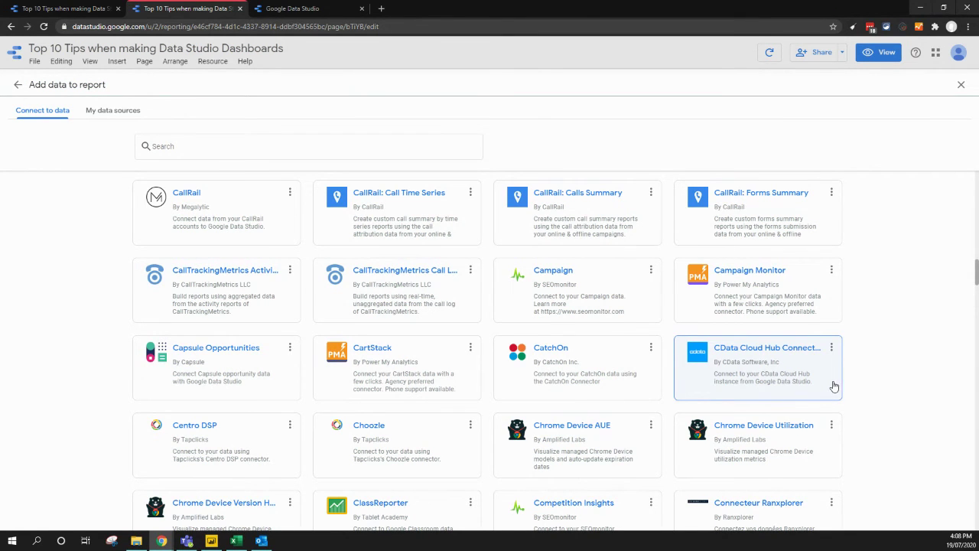
pyautogui.scroll(3, 867, 370)
pyautogui.scroll(8, 867, 370)
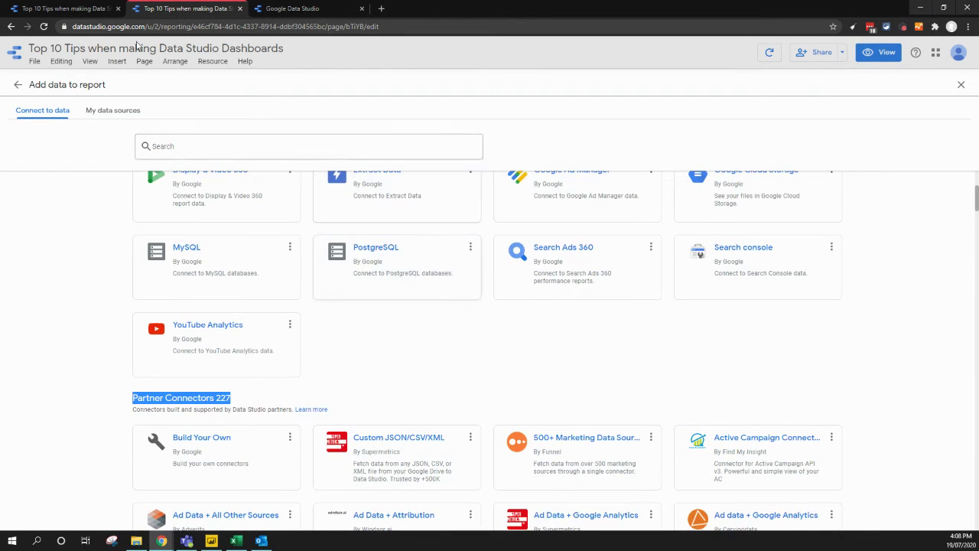
# - Return to the presented report and advance to the Tip 6 page
pyautogui.click(65, 8)
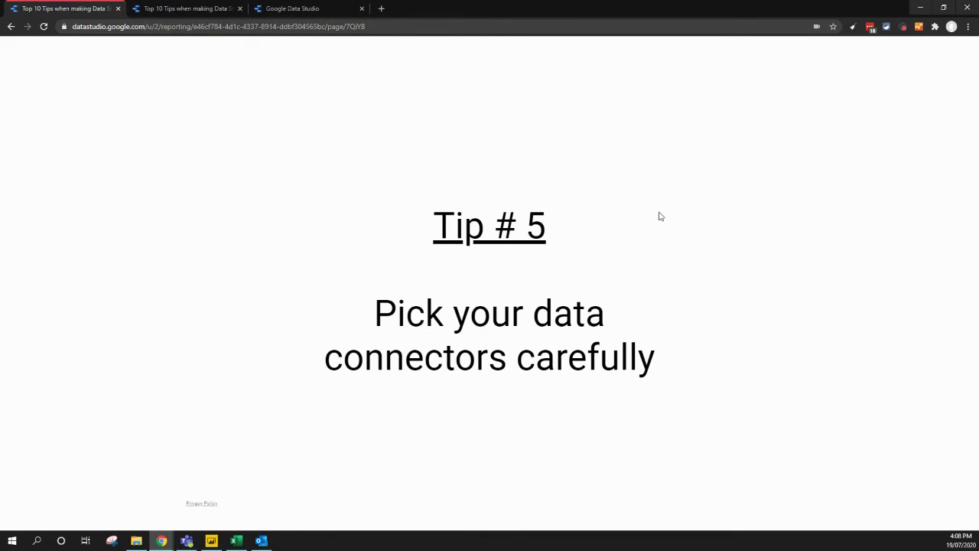
pyautogui.press('Right')
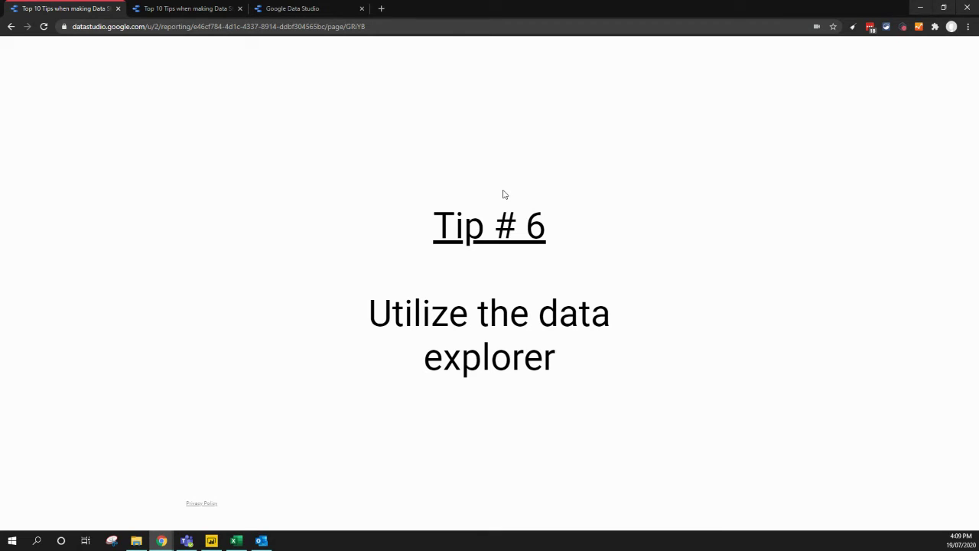
# - Create a new Explorer with Xero Sample Data - Invoices as its data source, and return to the presented report
pyautogui.click(323, 8)
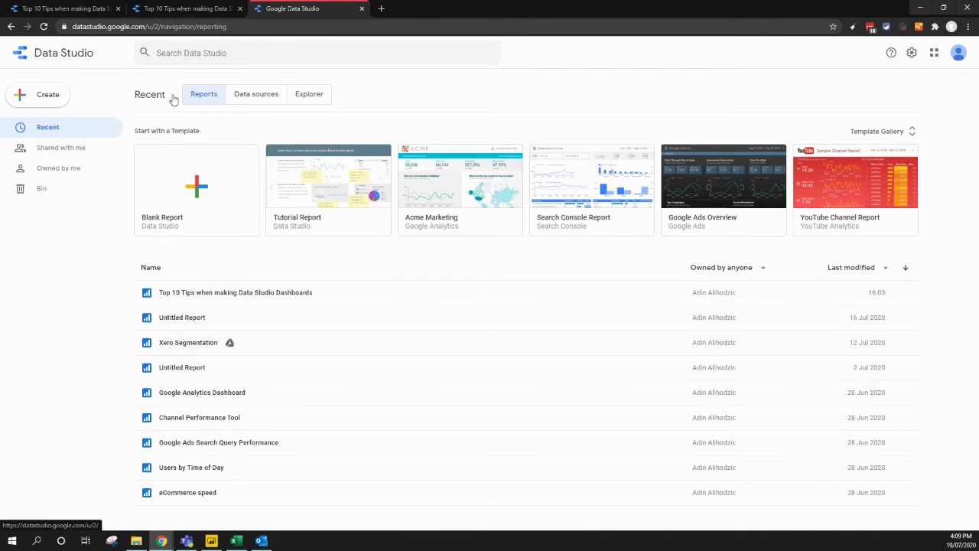
pyautogui.click(54, 95)
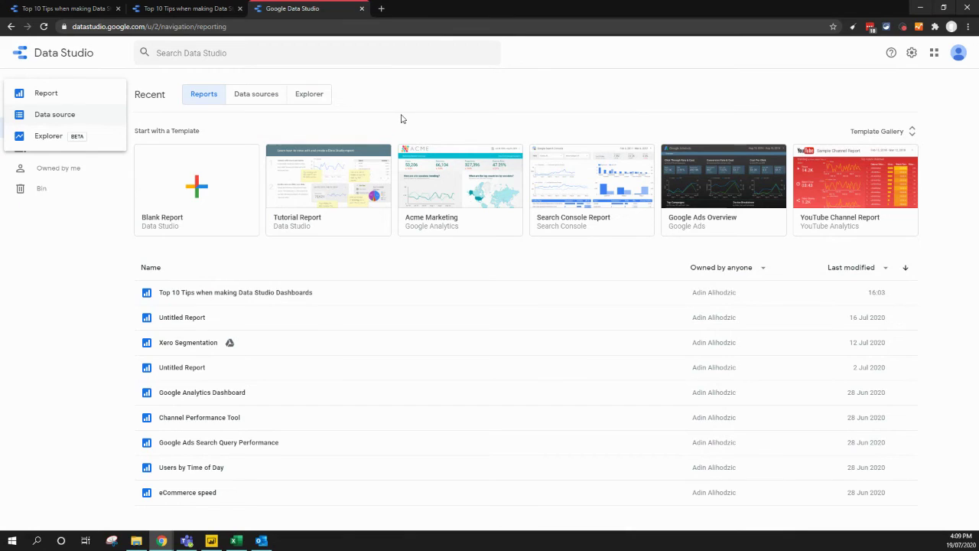
pyautogui.click(48, 142)
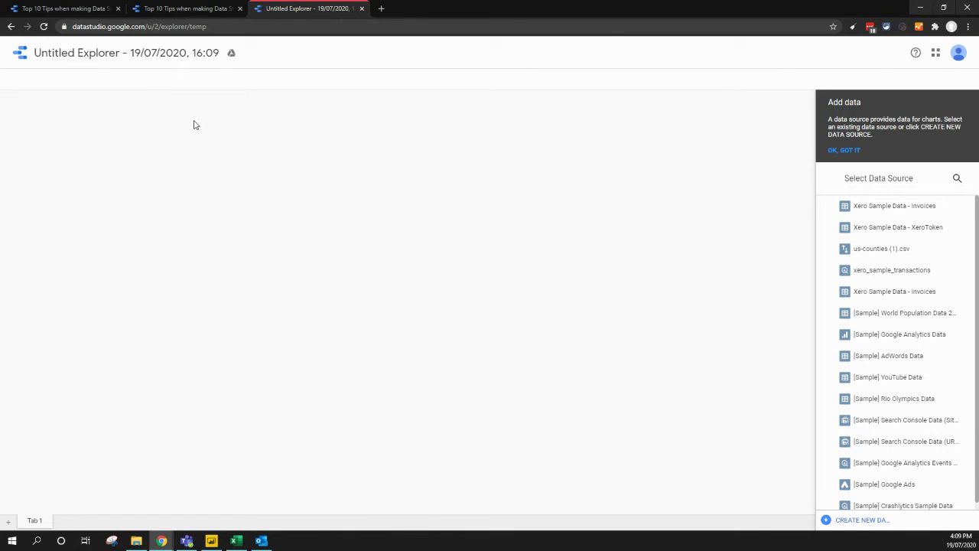
pyautogui.click(877, 207)
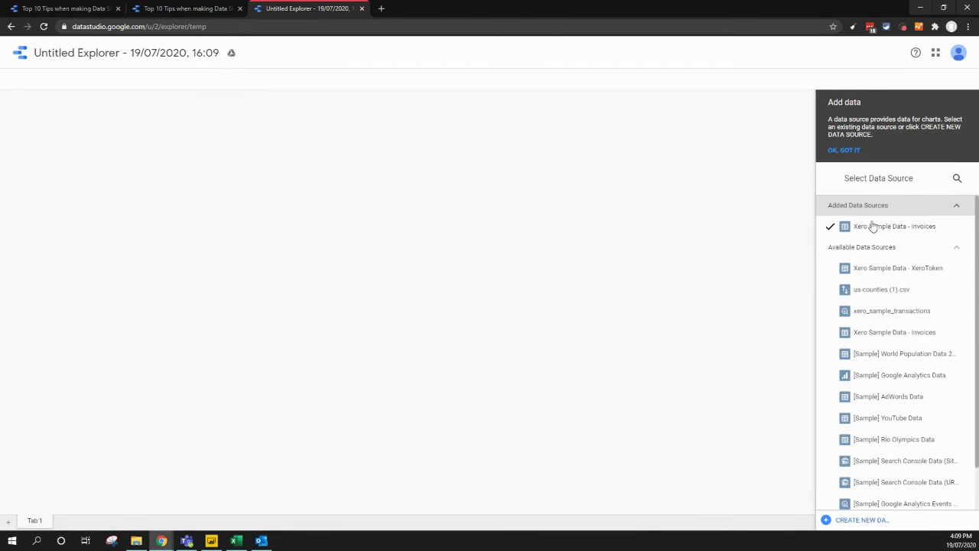
pyautogui.click(866, 228)
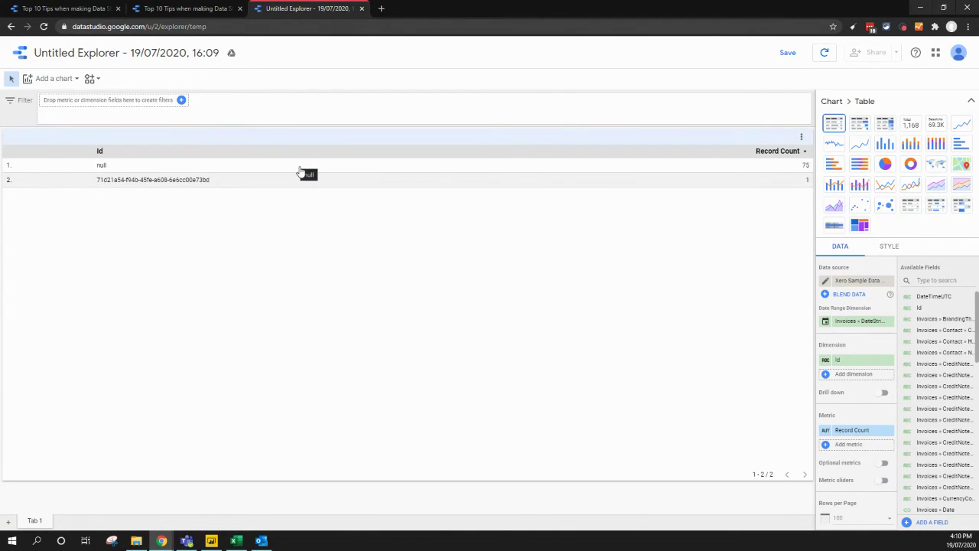
pyautogui.click(168, 10)
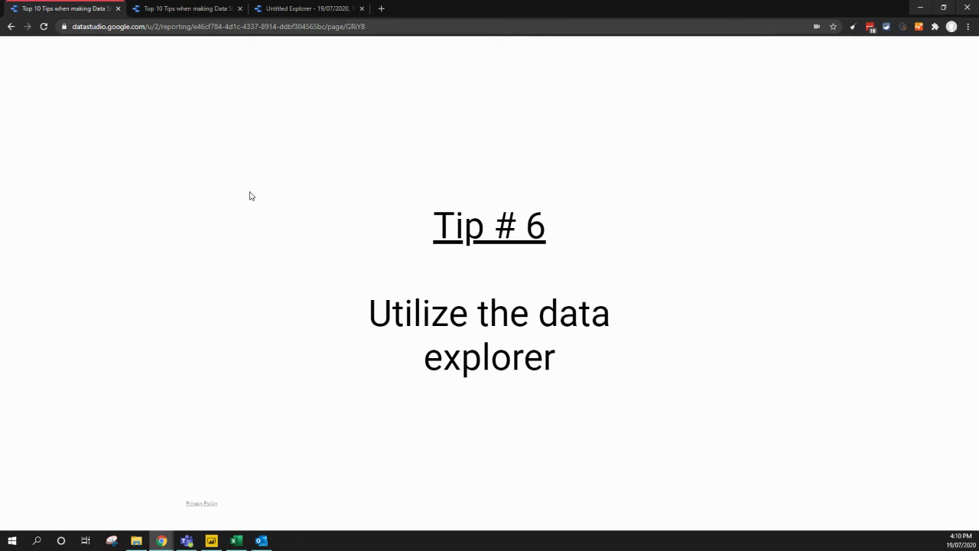
# - Advance the presented report to the Tip 7 page, and close the data connector and data source views in the report editor
pyautogui.press('Right')
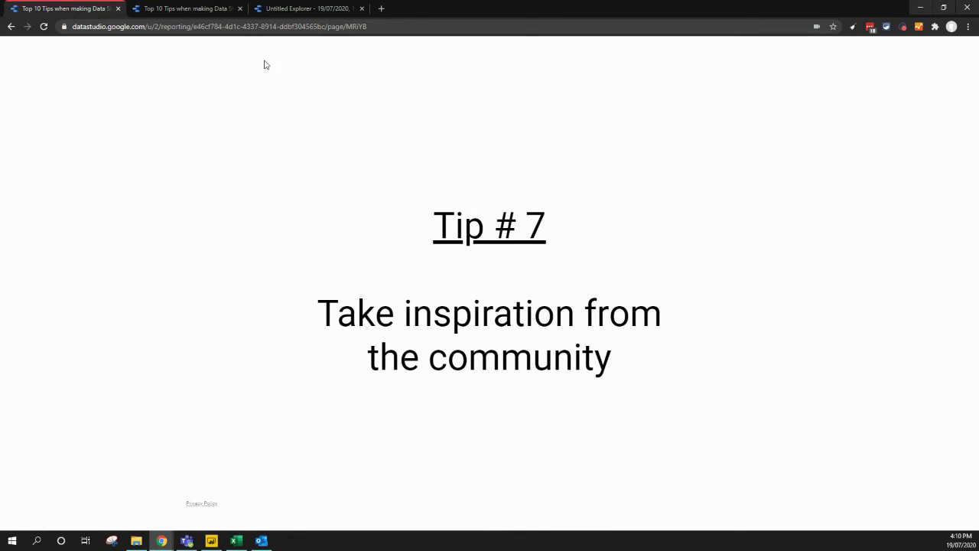
pyautogui.click(208, 11)
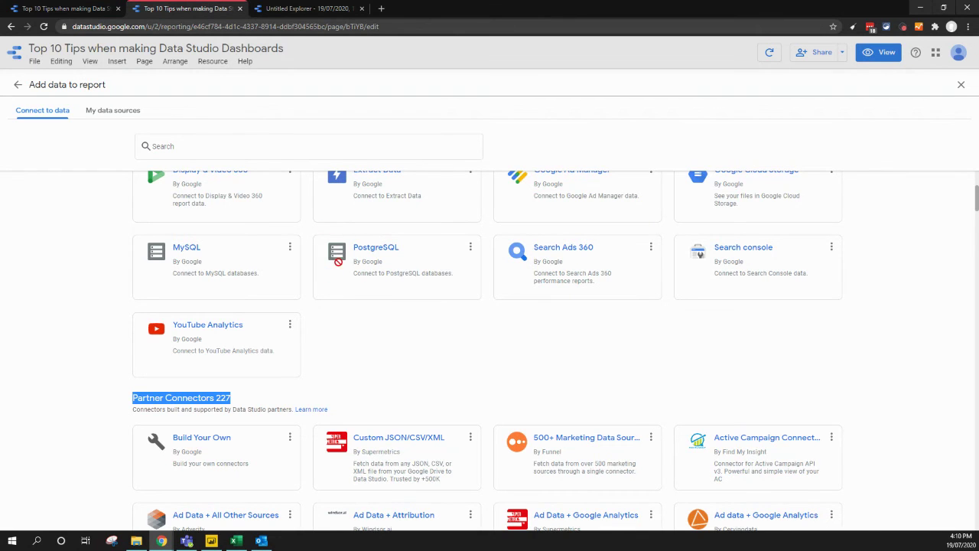
pyautogui.scroll(1, 411, 291)
pyautogui.scroll(-2, 257, 432)
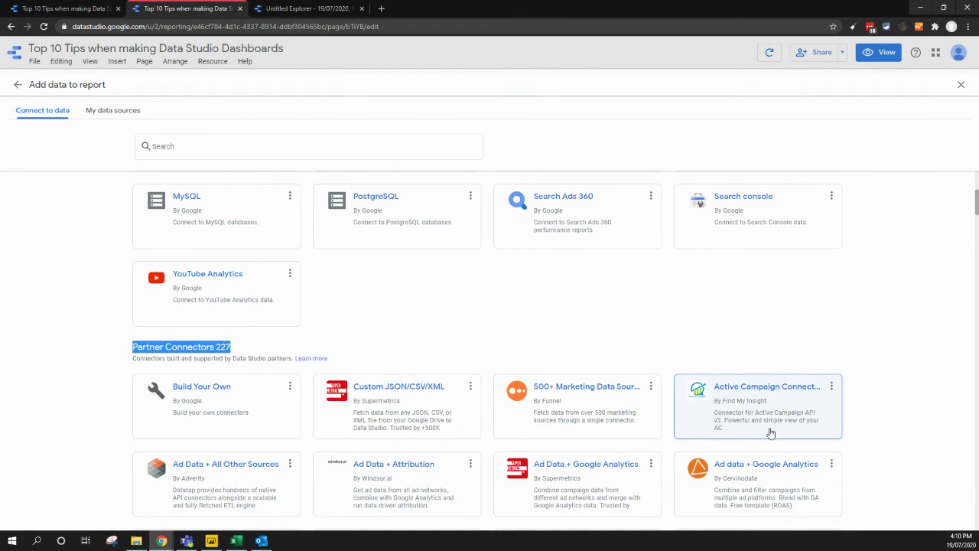
pyautogui.click(860, 426)
pyautogui.scroll(3, 860, 425)
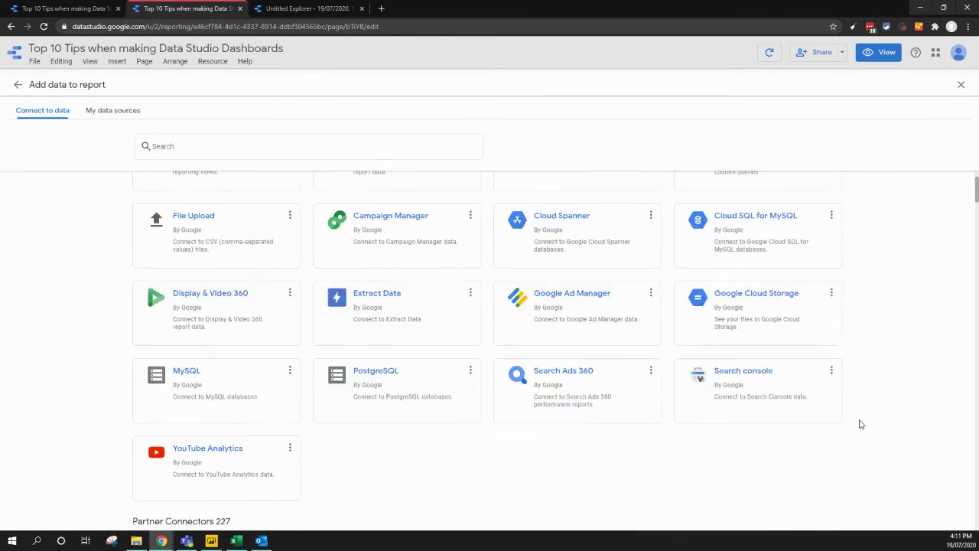
pyautogui.scroll(2, 862, 391)
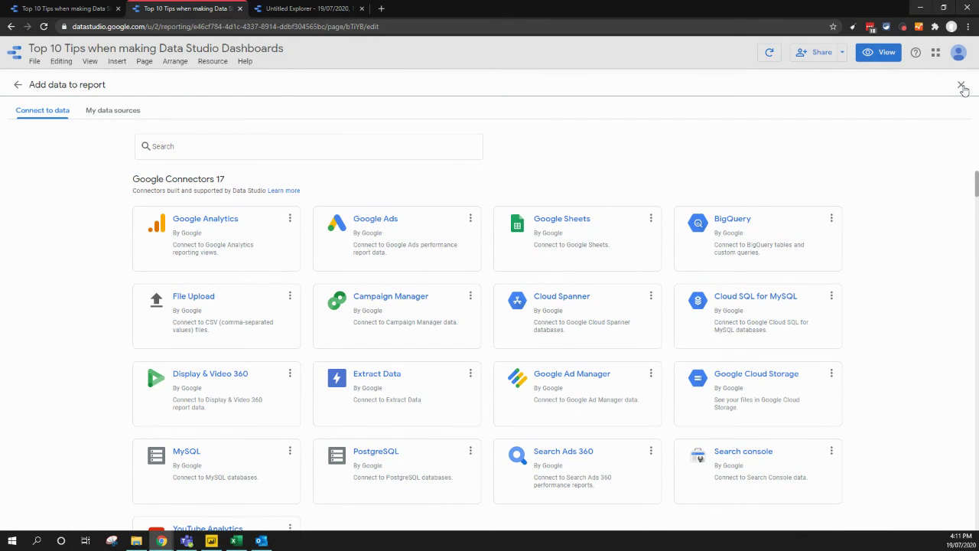
pyautogui.click(962, 86)
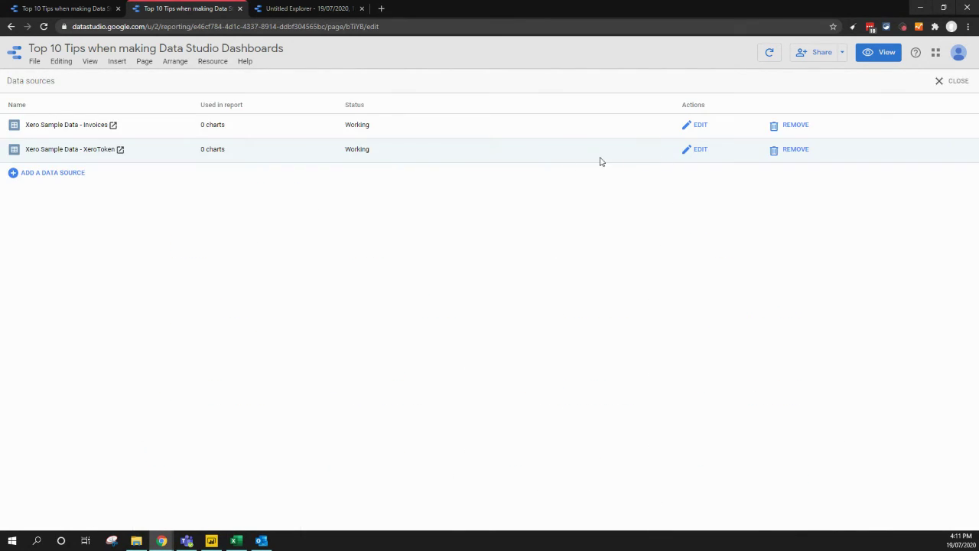
pyautogui.click(949, 81)
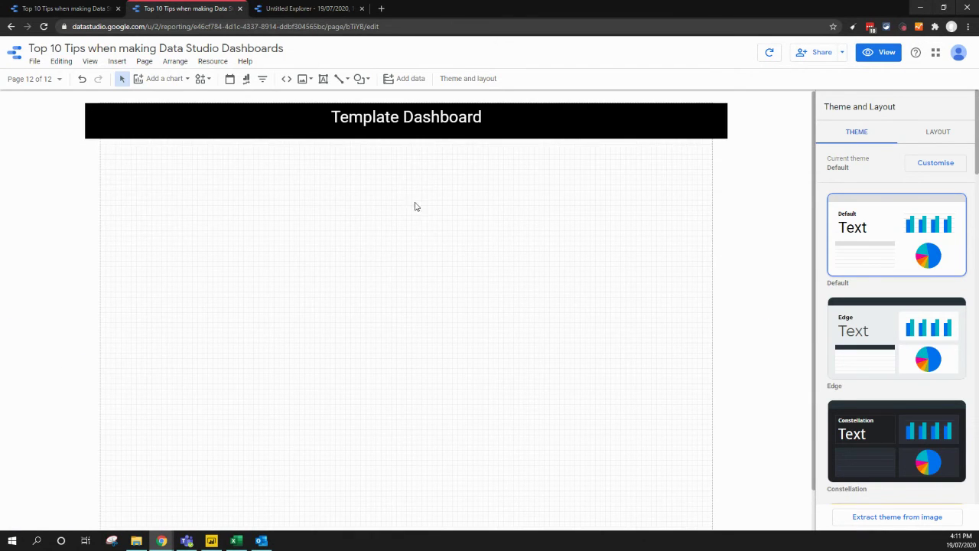
# - Look at the featured community visualisations available for the report, and open the full Community Gallery
pyautogui.click(210, 61)
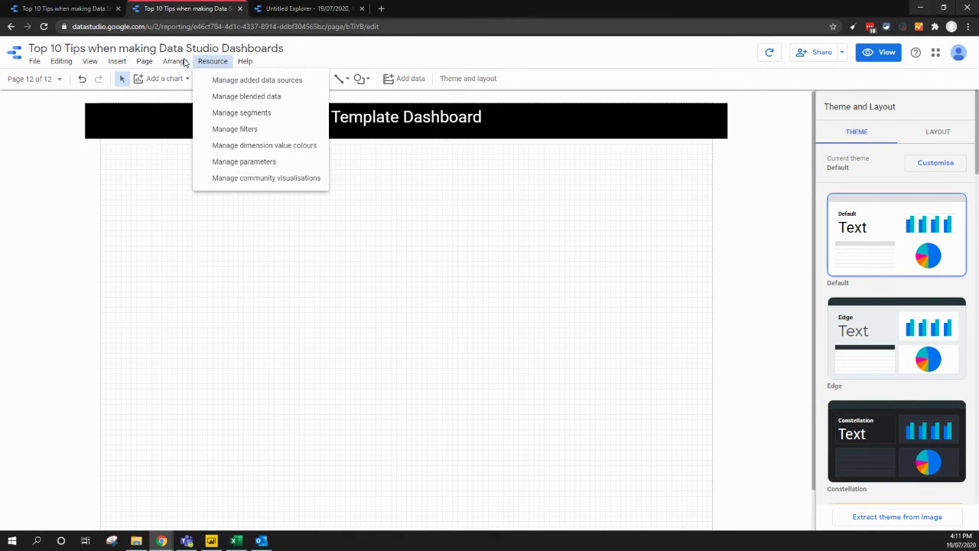
pyautogui.click(324, 63)
pyautogui.click(203, 80)
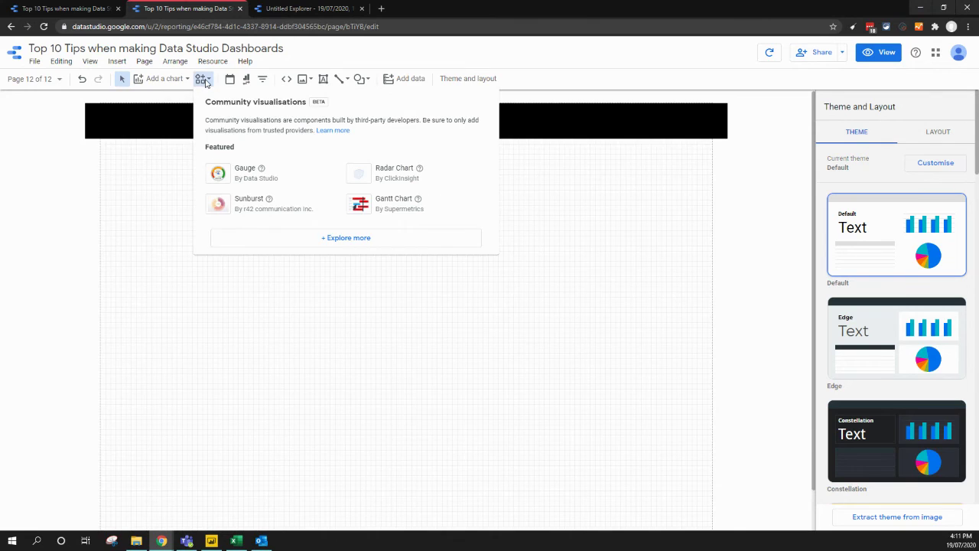
pyautogui.moveTo(205, 101); pyautogui.dragTo(308, 103)
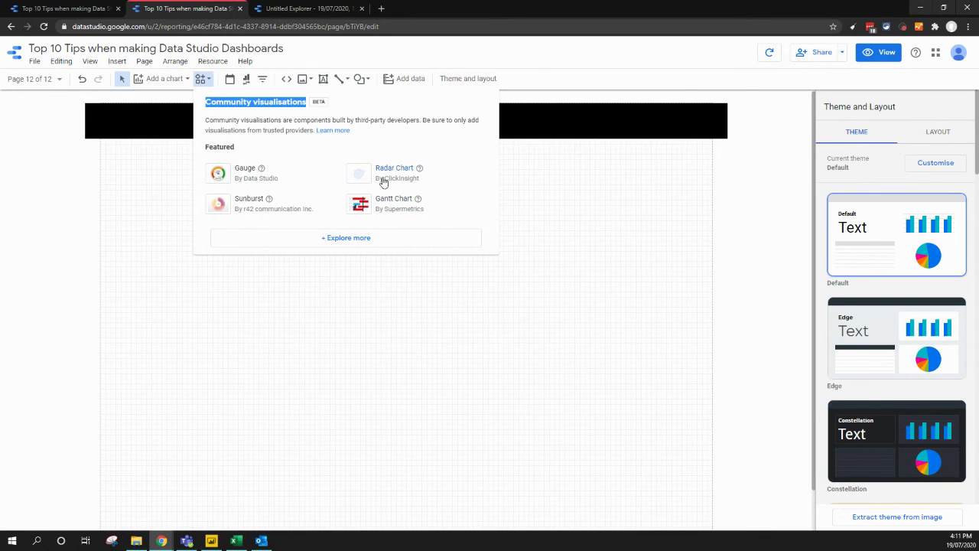
pyautogui.click(436, 240)
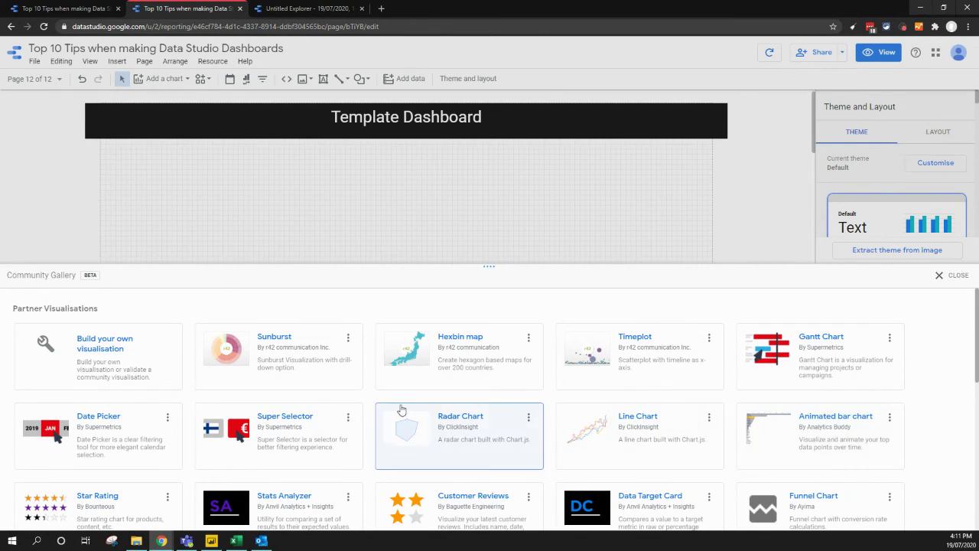
# - Examine the partner visualisations offered in the Community Gallery, and close the gallery
pyautogui.scroll(-1, 400, 405)
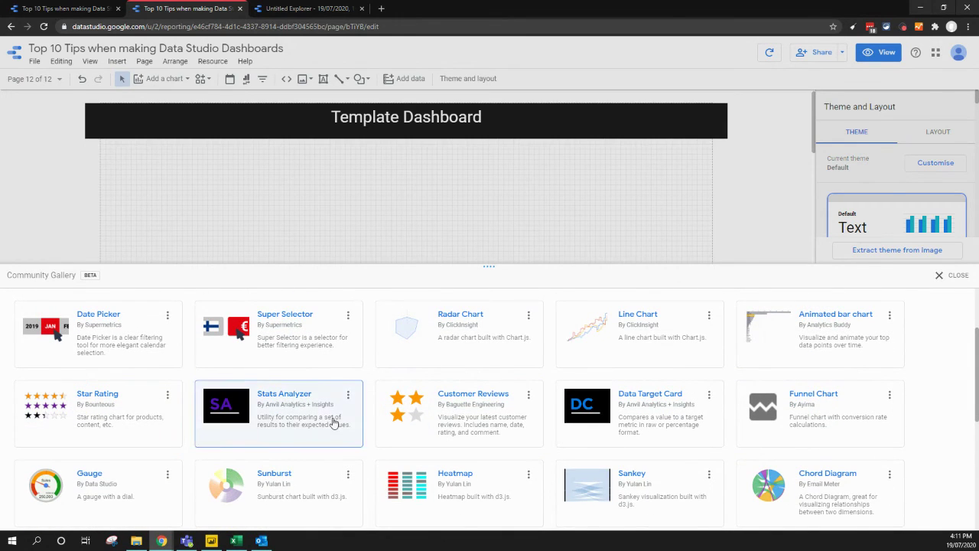
pyautogui.scroll(-1, 644, 382)
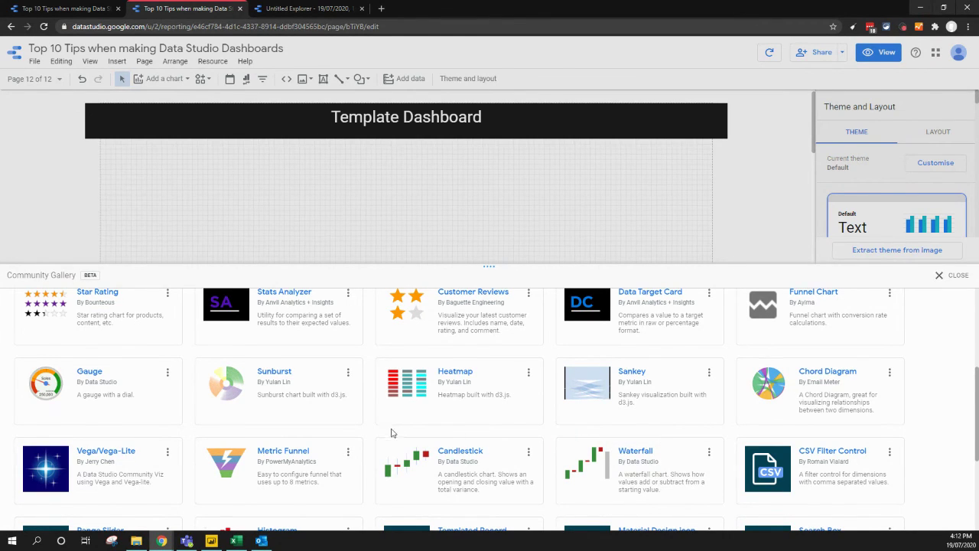
pyautogui.scroll(-2, 390, 433)
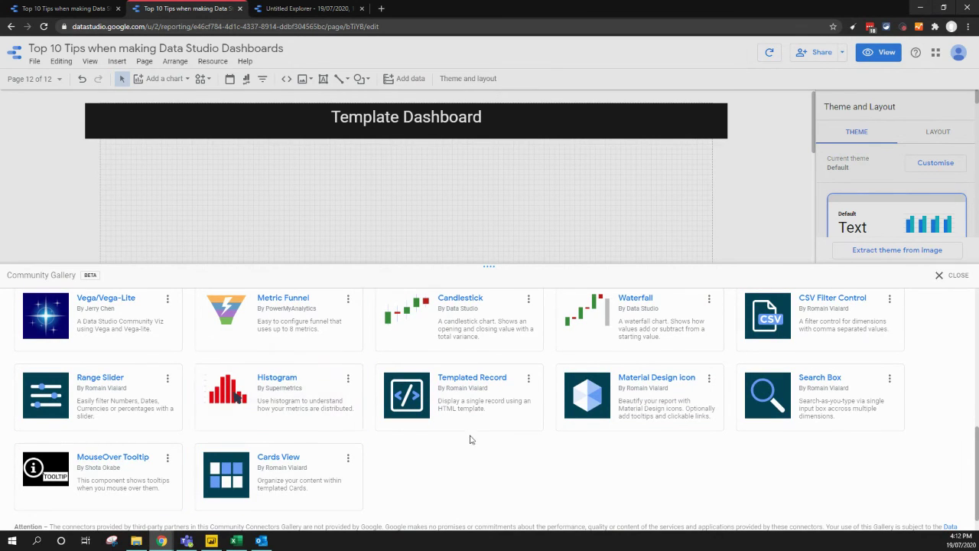
pyautogui.scroll(-1, 505, 432)
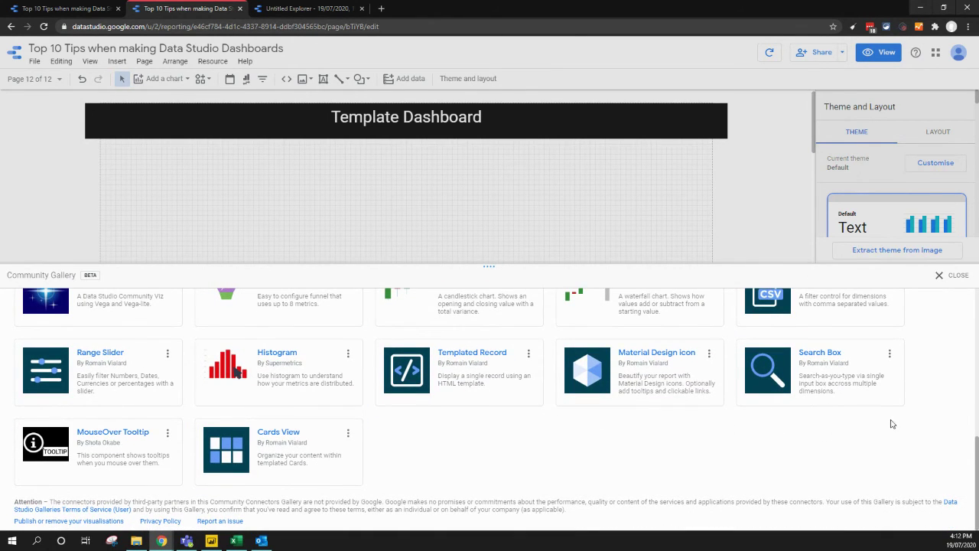
pyautogui.scroll(5, 922, 409)
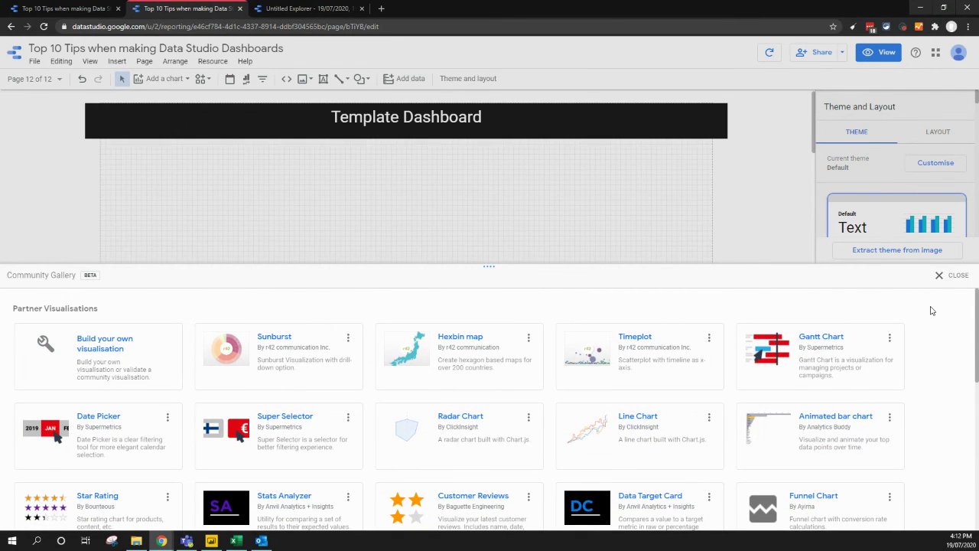
pyautogui.click(959, 277)
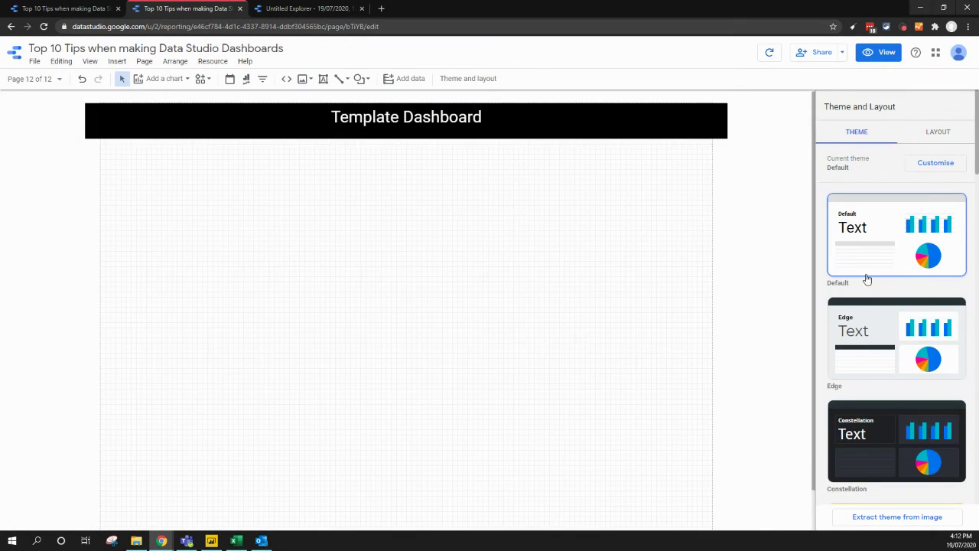
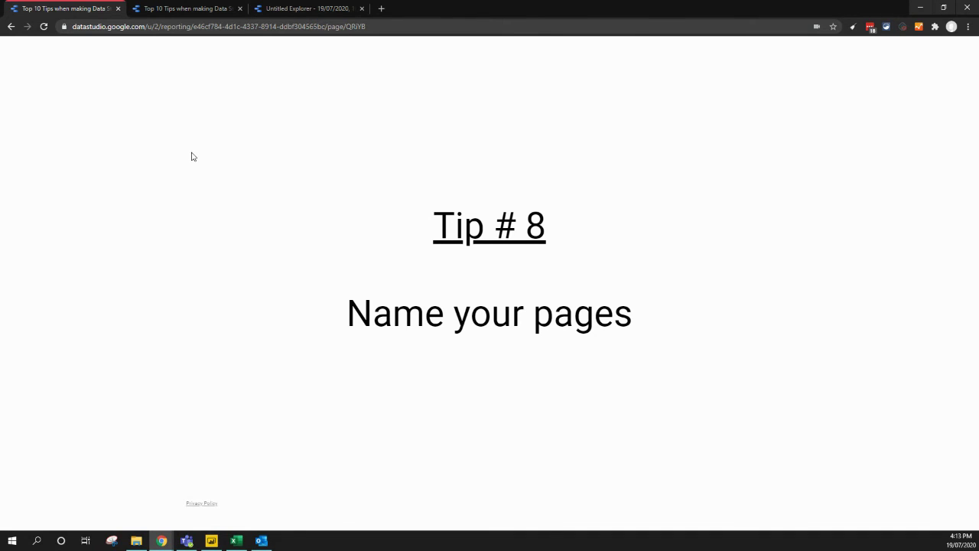
# - In the report editor, rename the page "Copy of Tip 10" as "Renamed page" and check its name in the page list
pyautogui.click(201, 11)
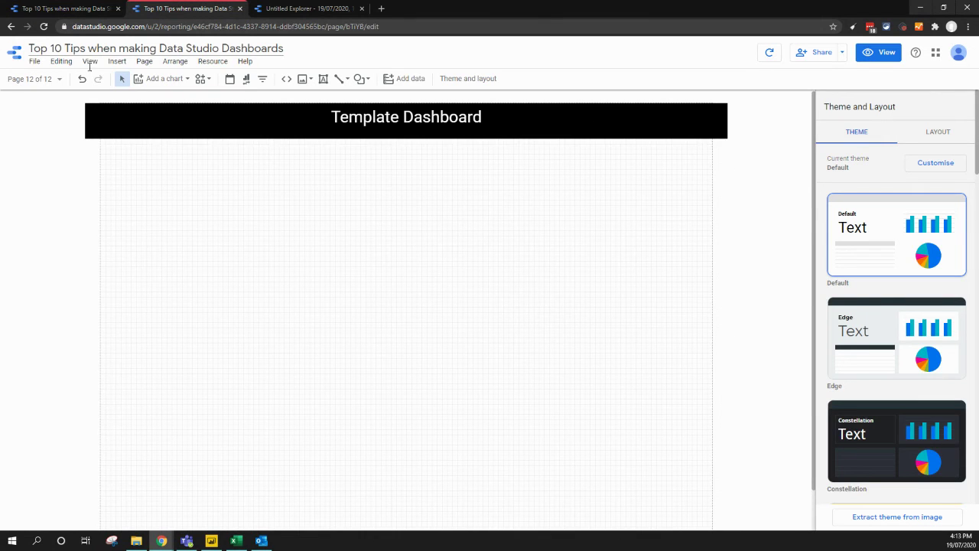
pyautogui.click(57, 79)
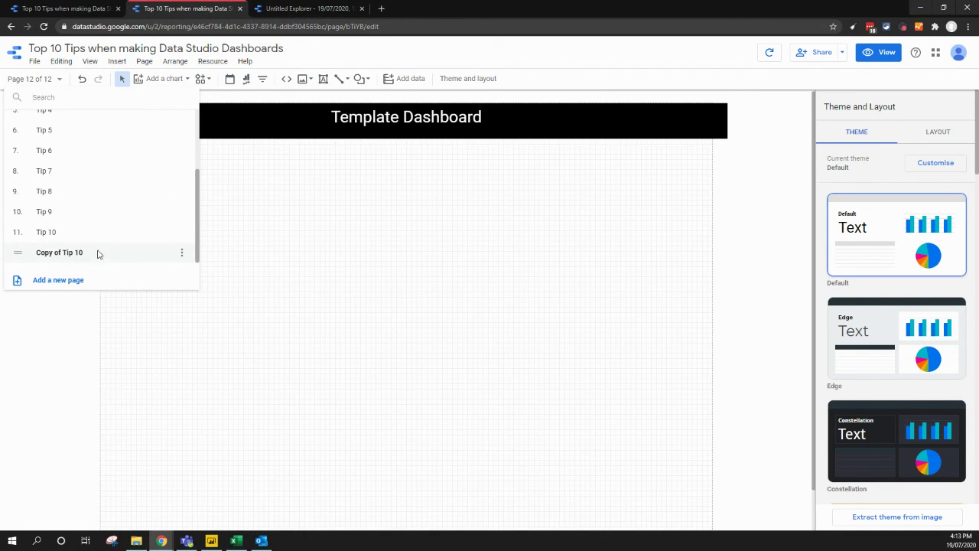
pyautogui.click(183, 255)
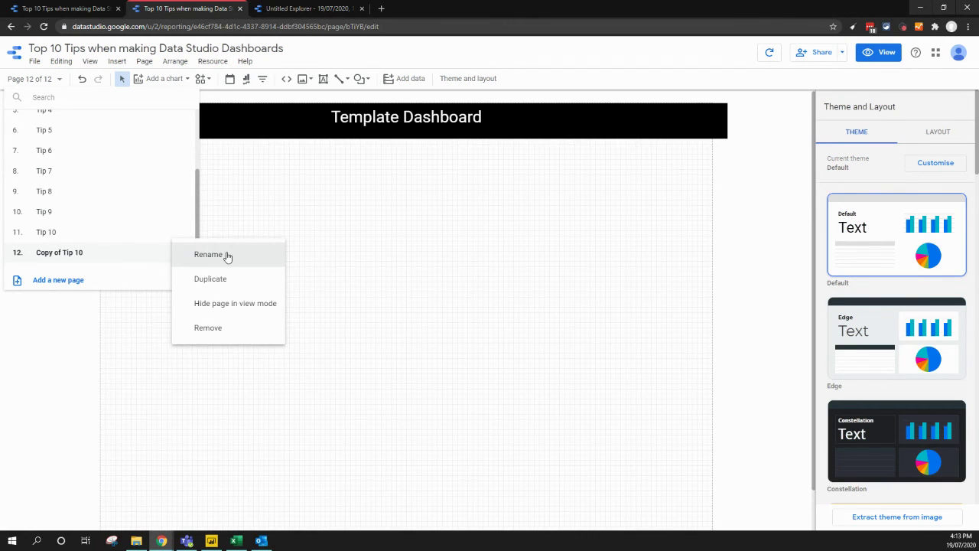
pyautogui.click(153, 255)
pyautogui.click(27, 79)
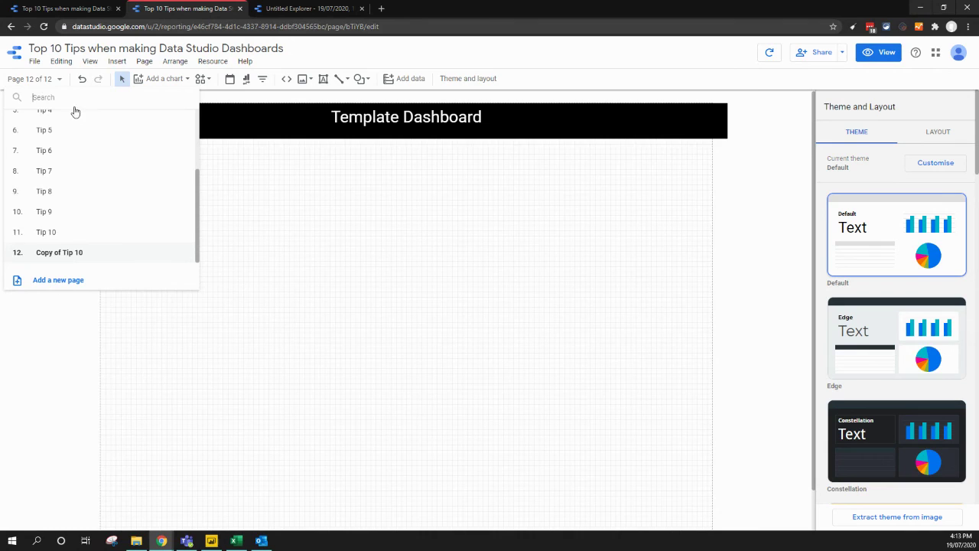
pyautogui.click(182, 256)
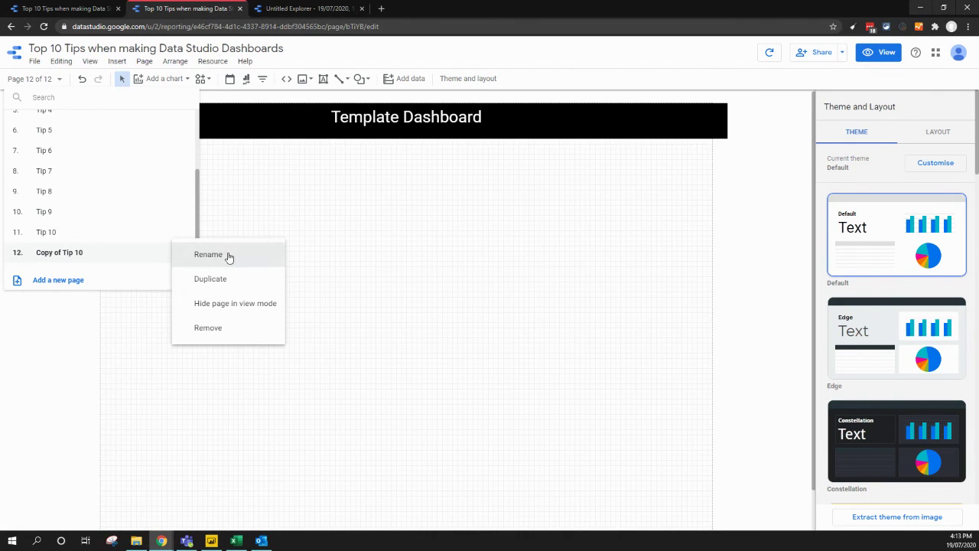
pyautogui.click(228, 255)
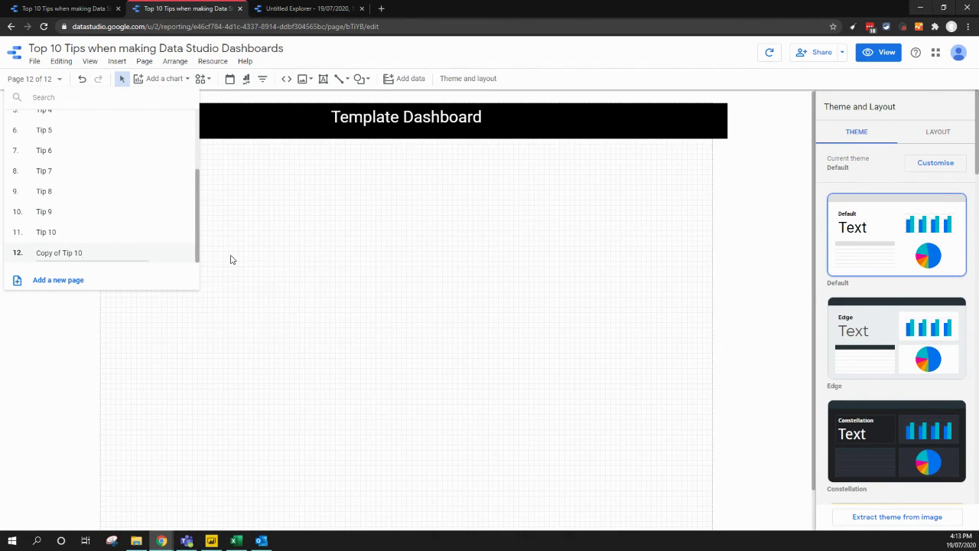
pyautogui.hotkey('ctrl', 'shift', 'Left')
pyautogui.hotkey('ctrl', 'shift', 'Left')
pyautogui.hotkey('ctrl', 'shift', 'Left')
pyautogui.hotkey('ctrl', 'shift', 'Left')
pyautogui.write('Re')
pyautogui.press('BackSpace')
pyautogui.press('Return')
pyautogui.click(196, 251)
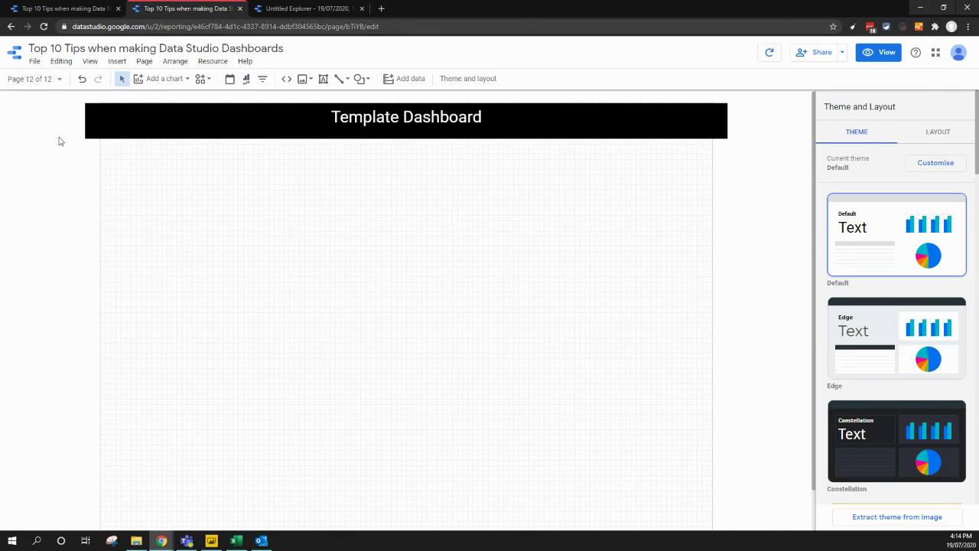
pyautogui.click(29, 82)
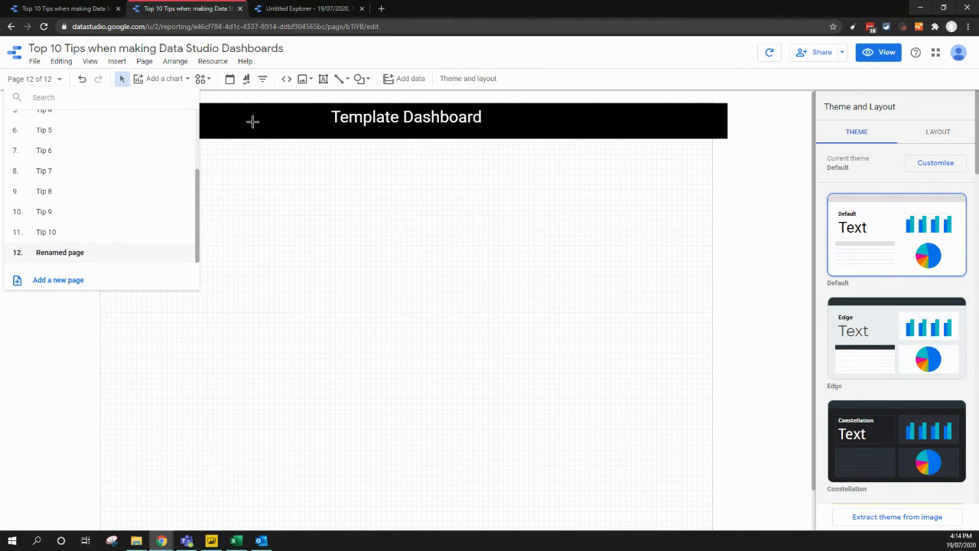
# - Return to the presented report, check the page name in its header, and advance to the Tip 9 page
pyautogui.click(93, 9)
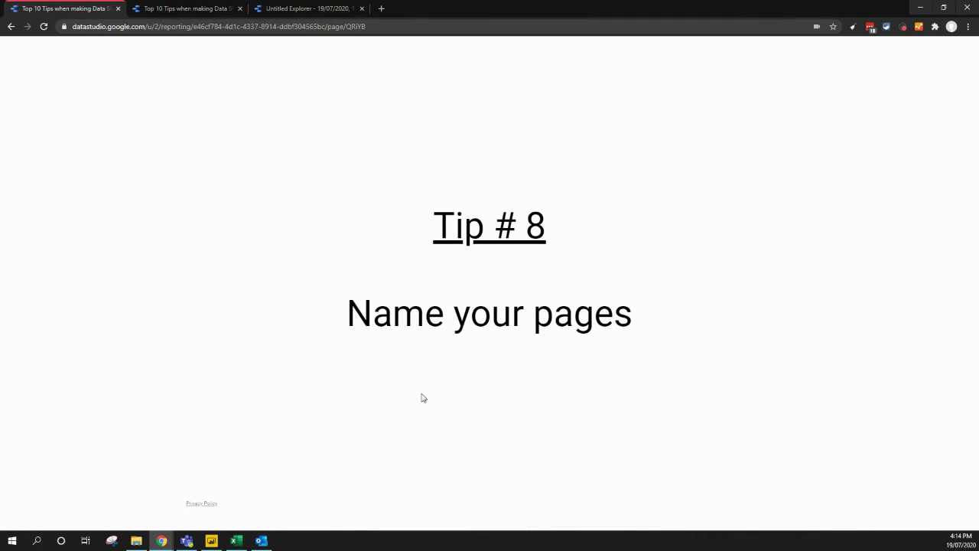
pyautogui.moveTo(761, 42)
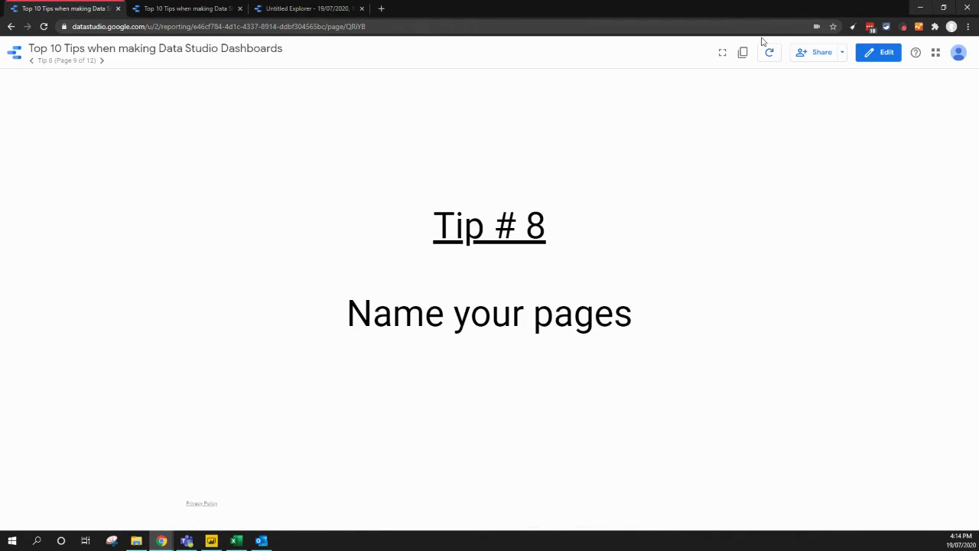
pyautogui.click(872, 58)
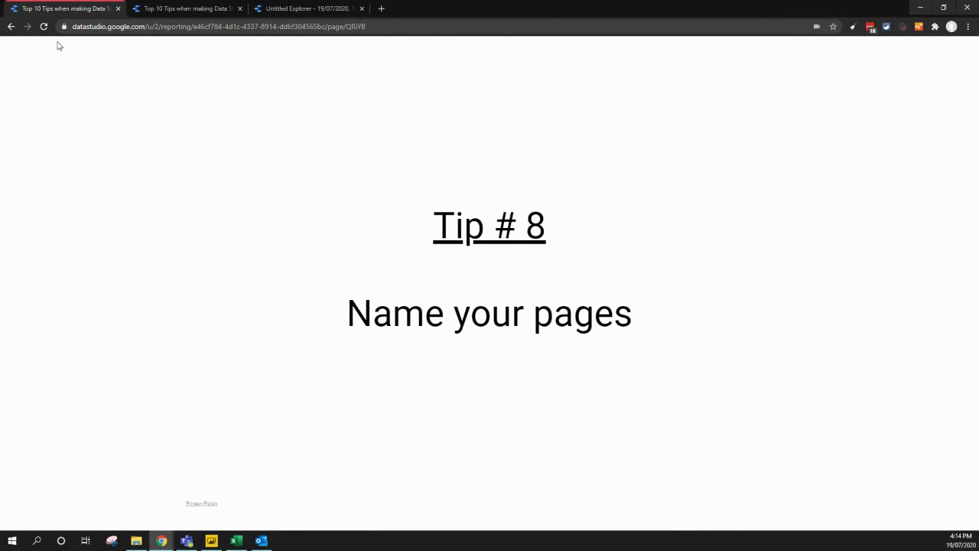
pyautogui.moveTo(61, 61)
pyautogui.press('pagedown')
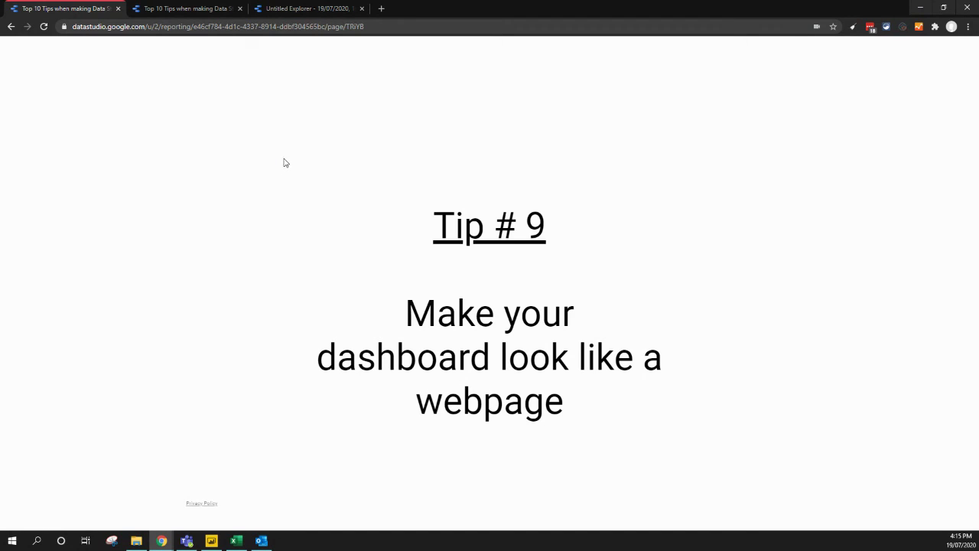
# - Examine the Template Dashboard banner's text properties and the available report themes in the report editor
pyautogui.click(206, 11)
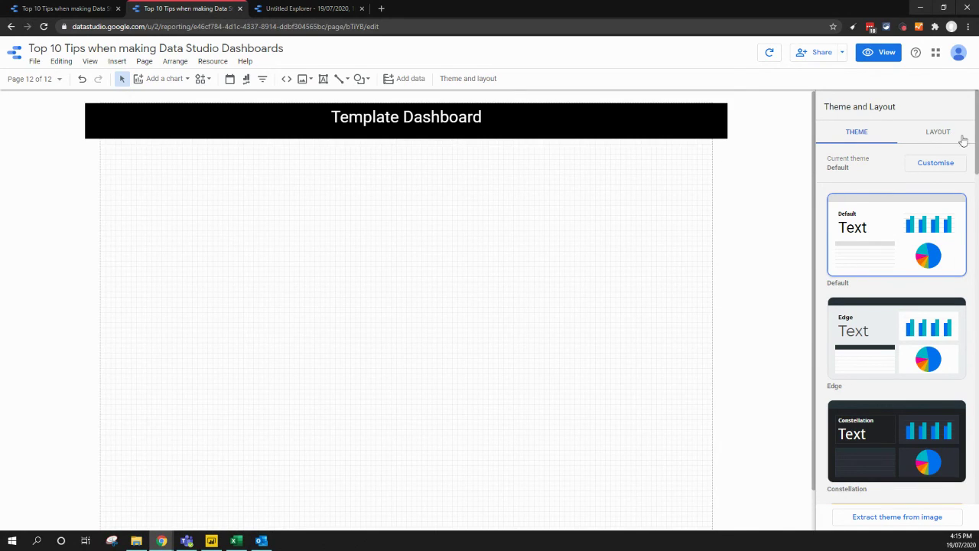
pyautogui.click(455, 125)
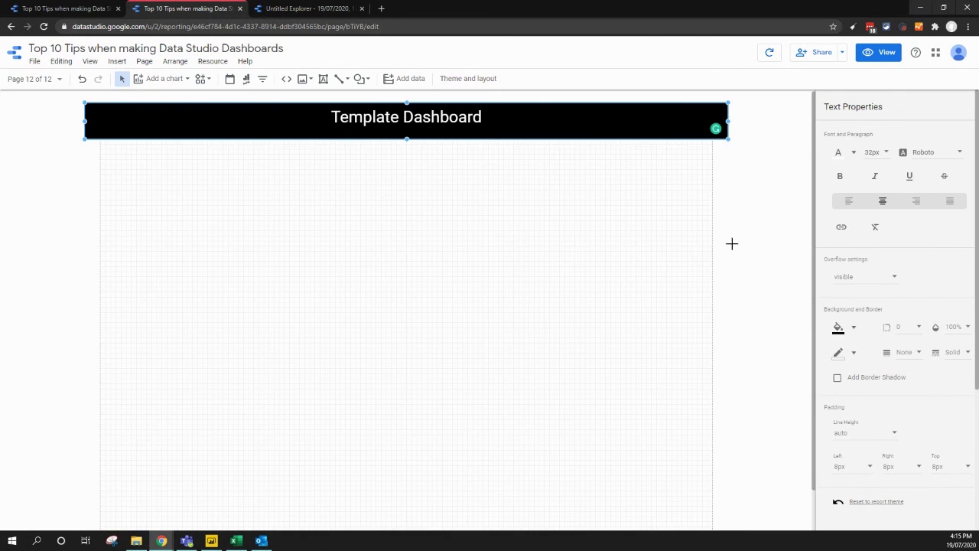
pyautogui.click(678, 244)
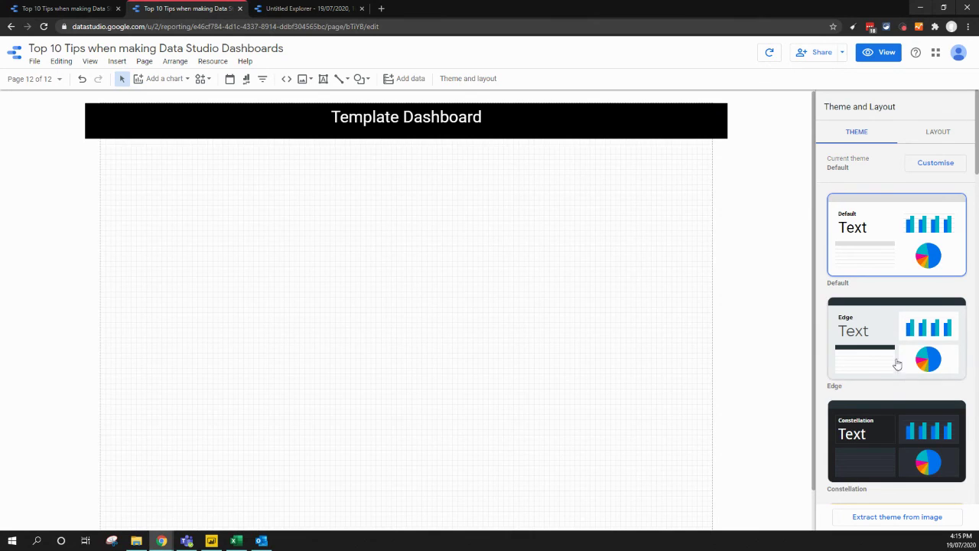
pyautogui.scroll(-2, 912, 400)
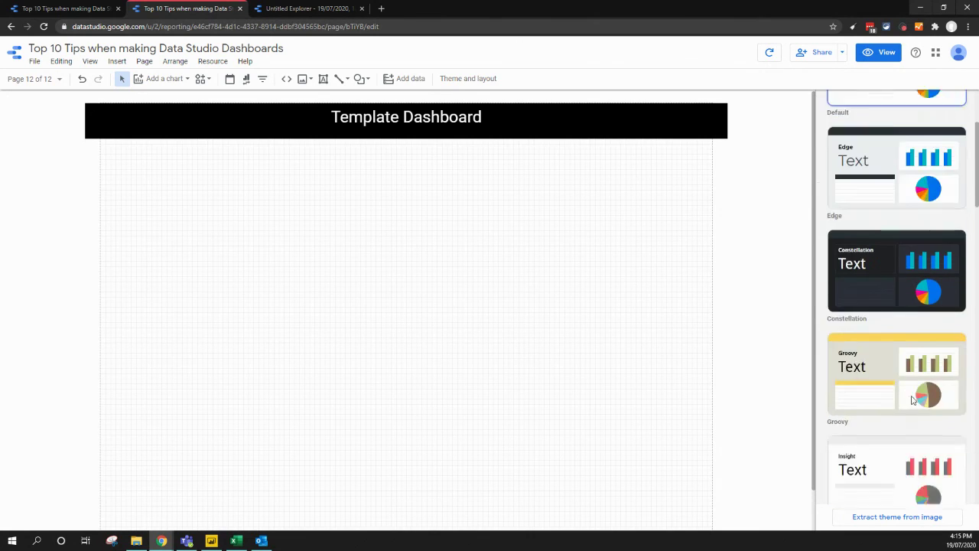
pyautogui.scroll(-2, 913, 400)
pyautogui.scroll(4, 914, 400)
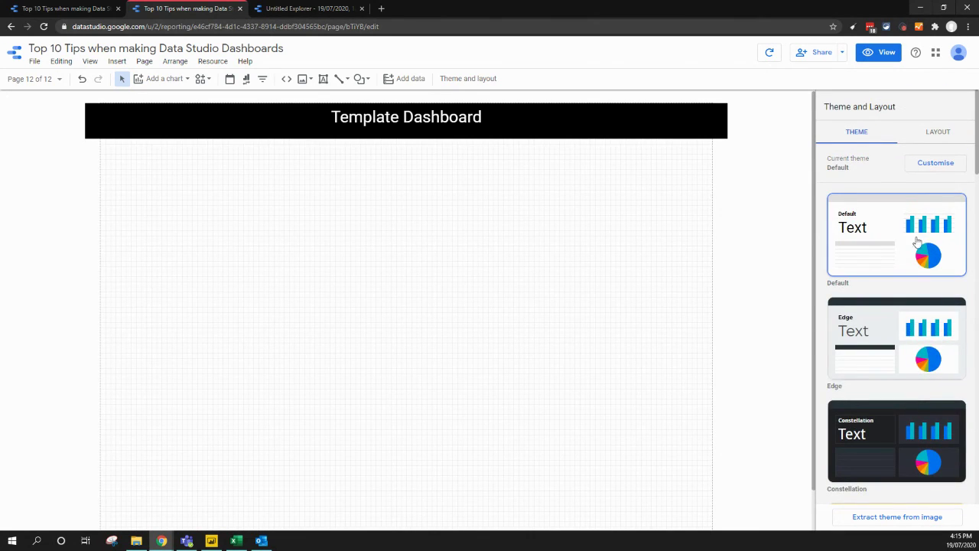
# - Enable the margin option in the report's layout settings and view its effect on the presented Tip 9 page
pyautogui.click(937, 132)
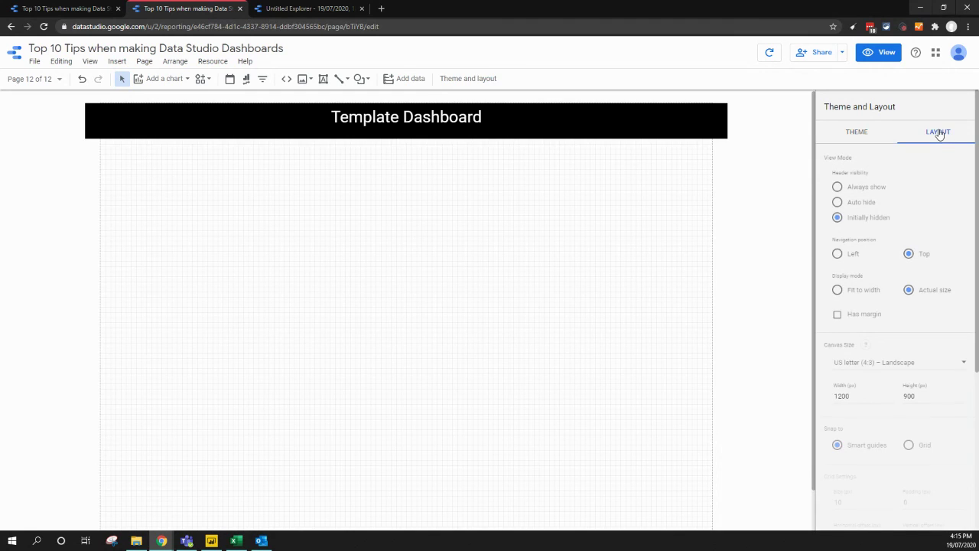
pyautogui.click(837, 316)
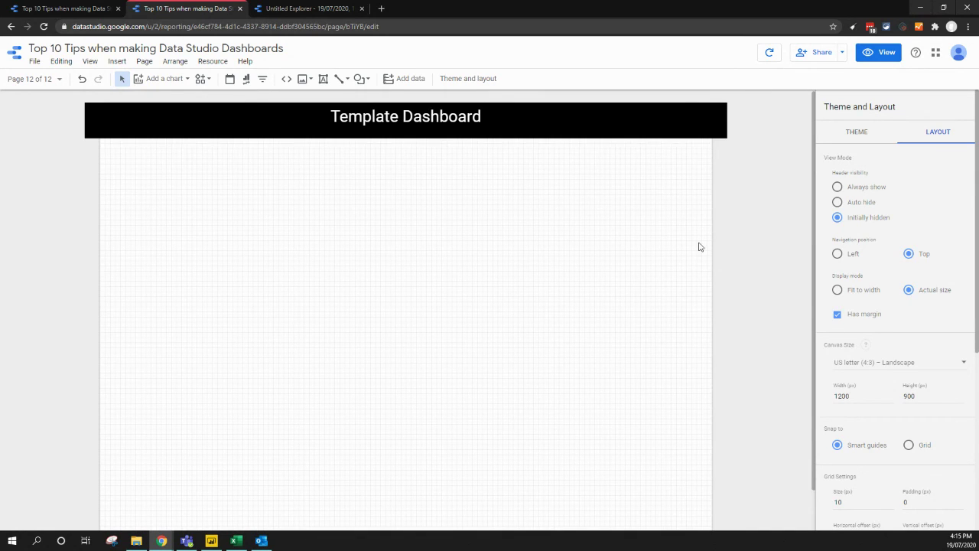
pyautogui.click(98, 10)
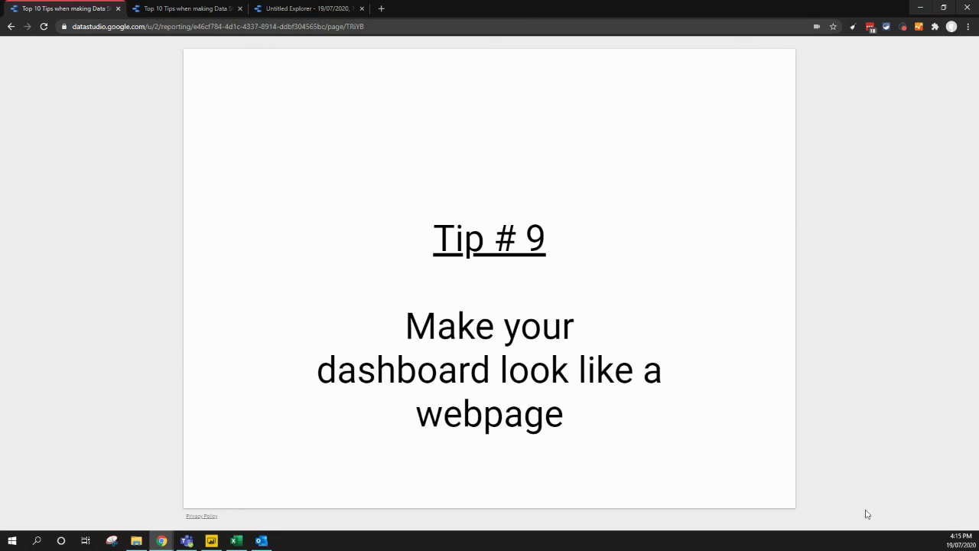
pyautogui.moveTo(167, 36)
# - Turn off the report's margin option, check the presented Tip 9 page, and advance to the Template Dashboard page
pyautogui.click(176, 13)
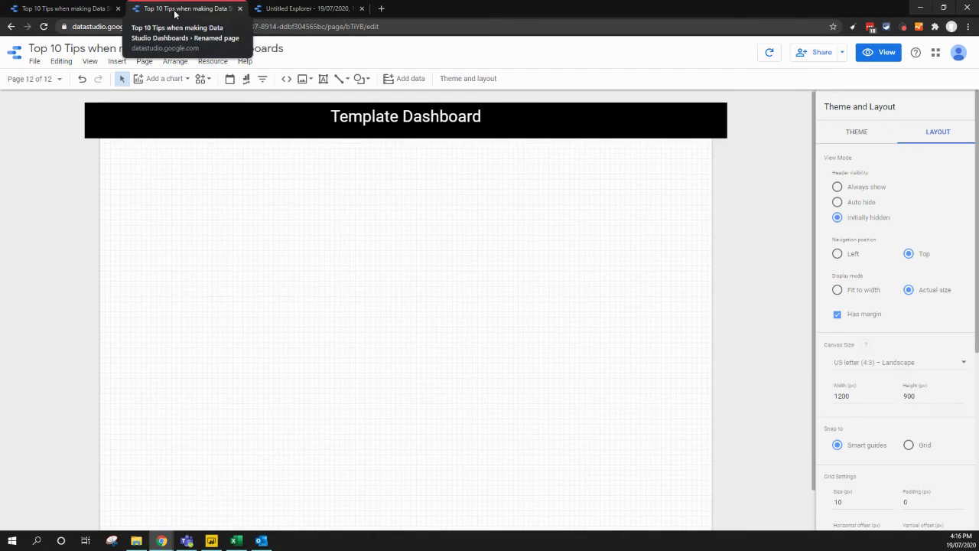
pyautogui.click(837, 313)
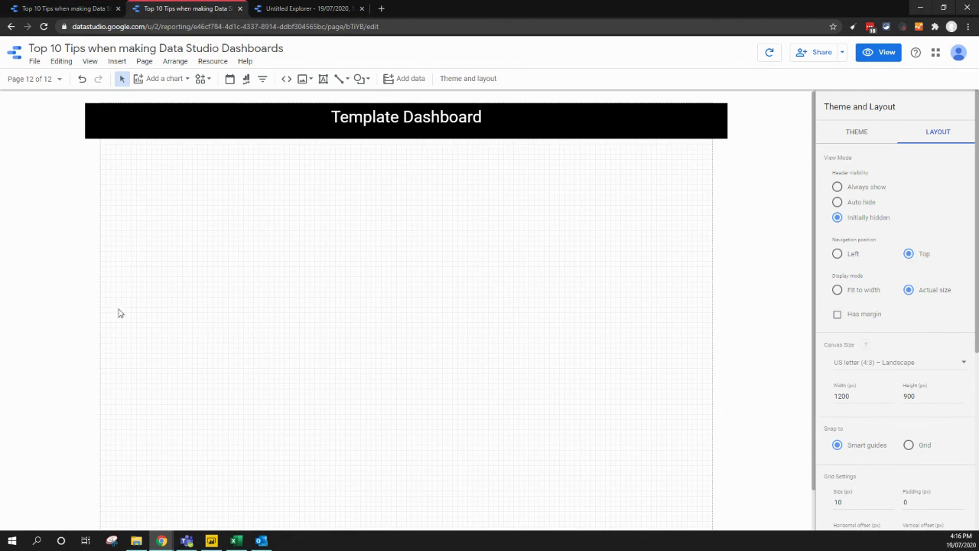
pyautogui.click(85, 10)
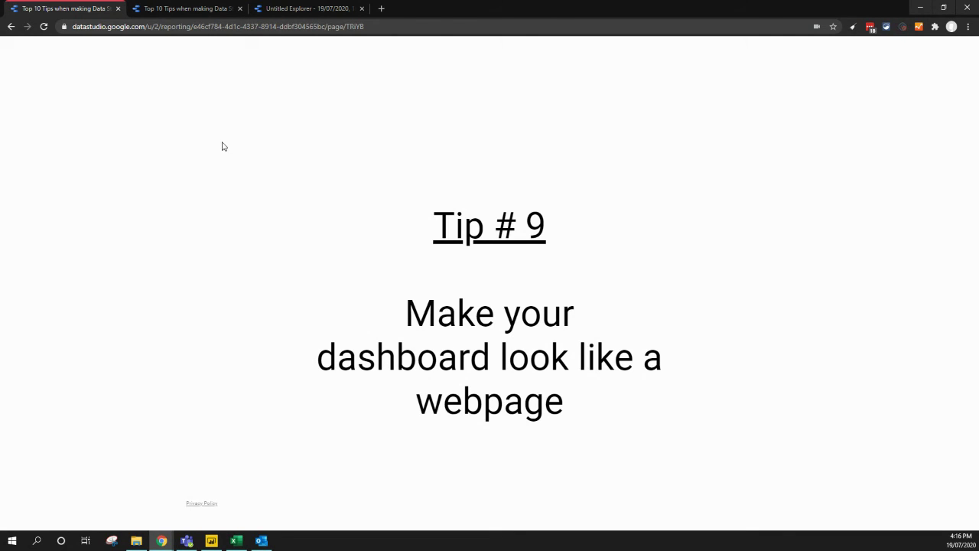
pyautogui.press('Right')
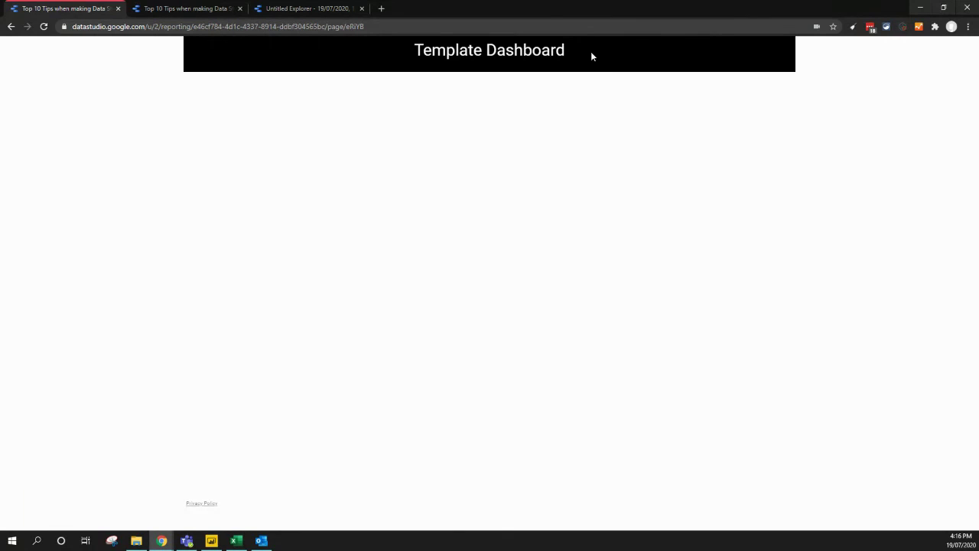
pyautogui.moveTo(426, 48)
# - Return to the report editor and delete the black Template Dashboard banner from the page
pyautogui.click(167, 9)
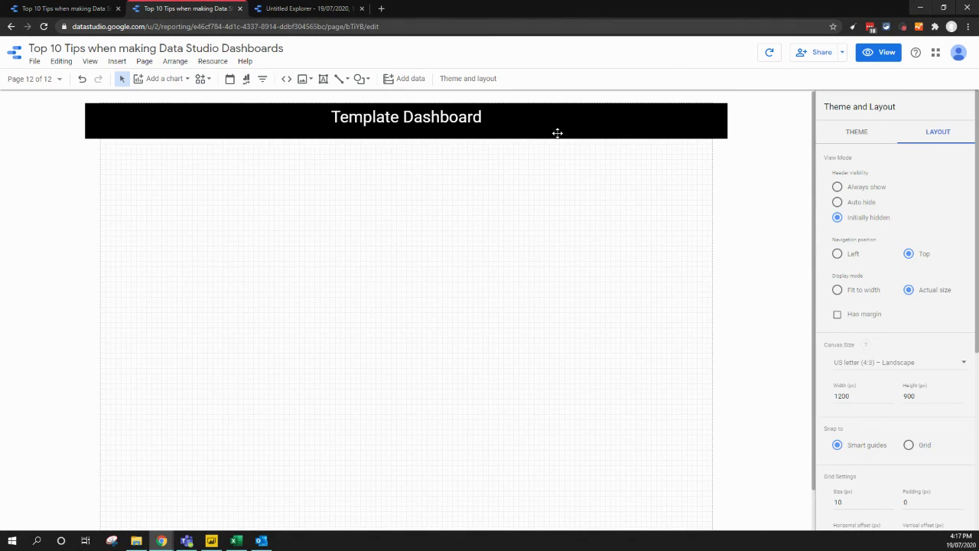
pyautogui.click(506, 136)
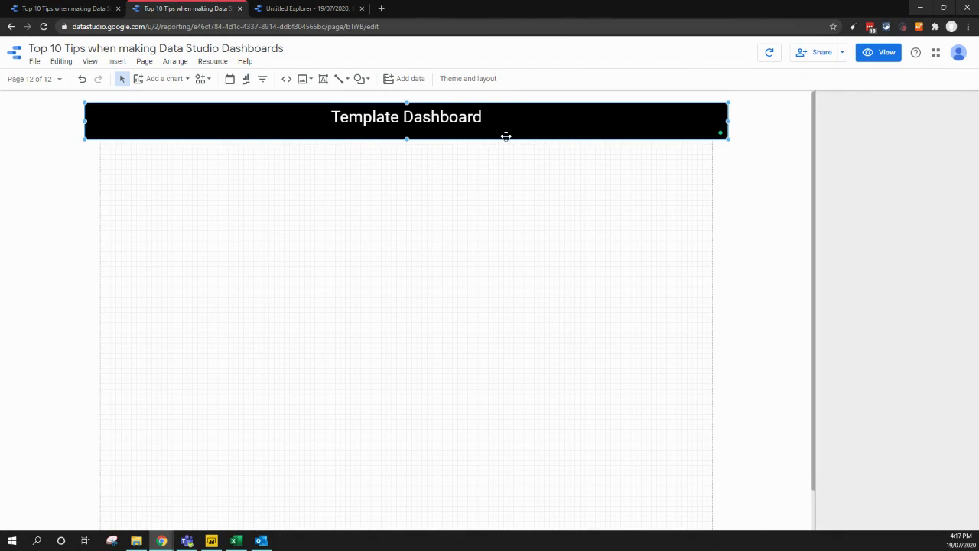
pyautogui.press('Delete')
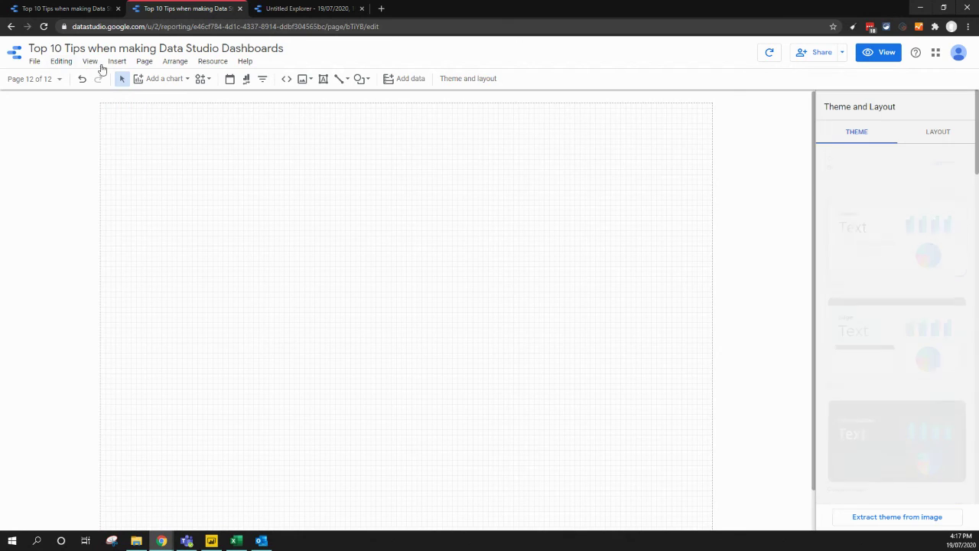
# - Duplicate the Tip 9 page and move the copy directly after Tip 9 in the page order
pyautogui.click(42, 83)
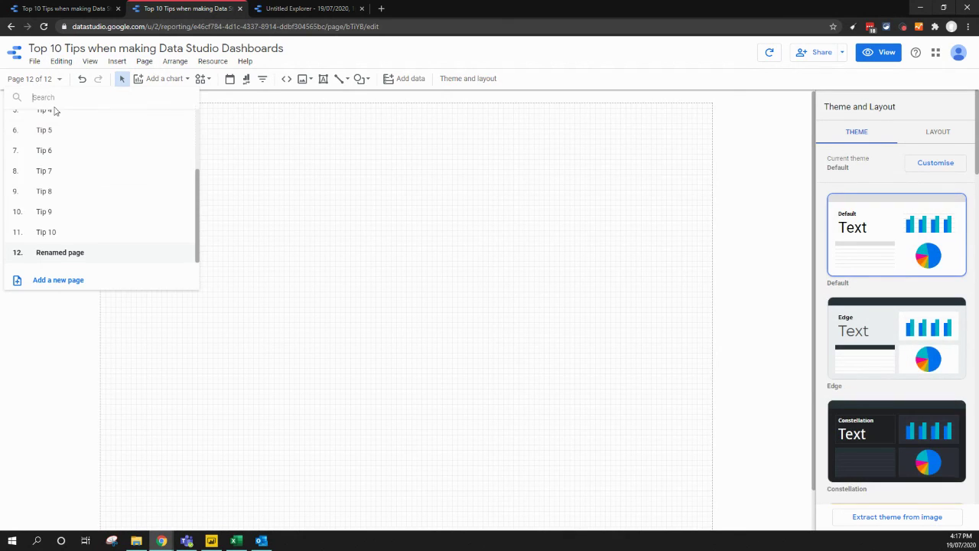
pyautogui.click(88, 234)
pyautogui.click(74, 218)
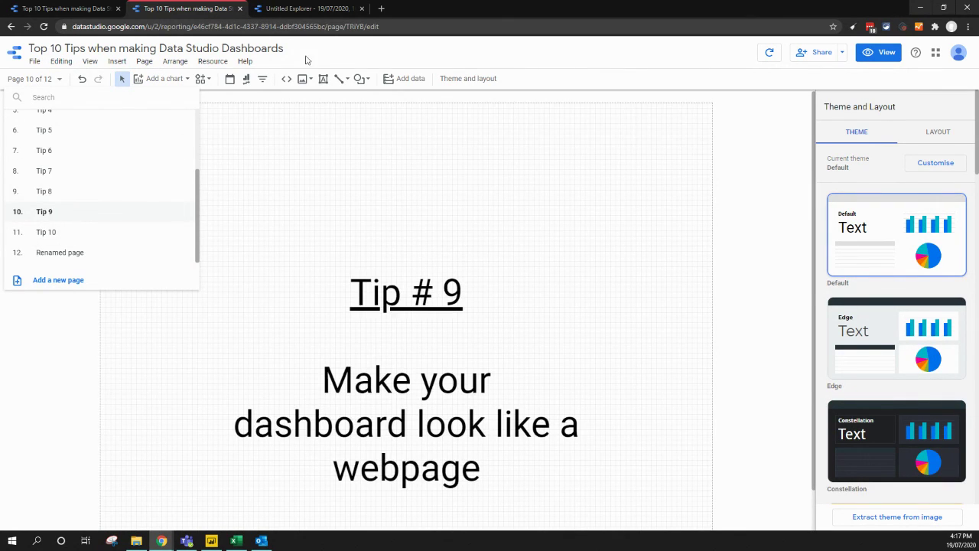
pyautogui.click(170, 63)
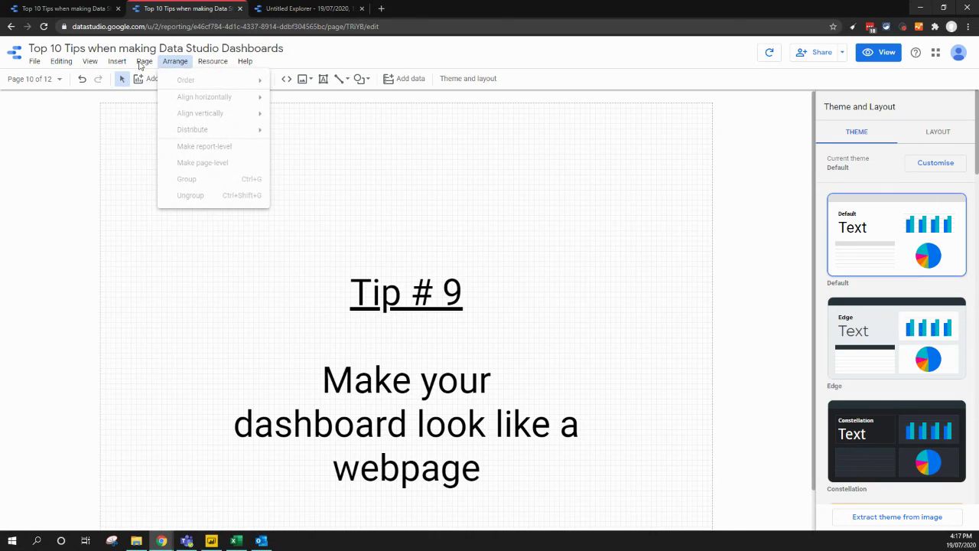
pyautogui.click(142, 64)
pyautogui.click(142, 64)
pyautogui.click(367, 186)
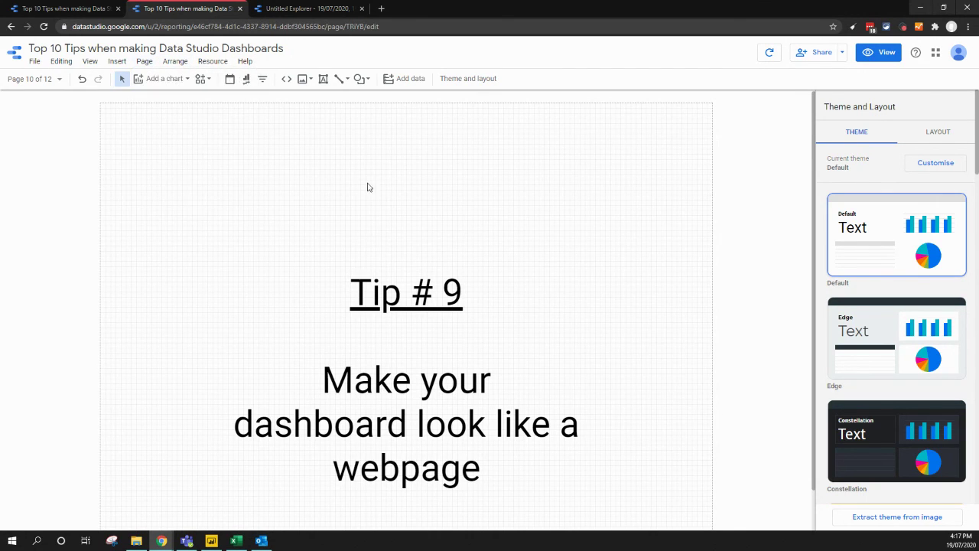
pyautogui.click(38, 80)
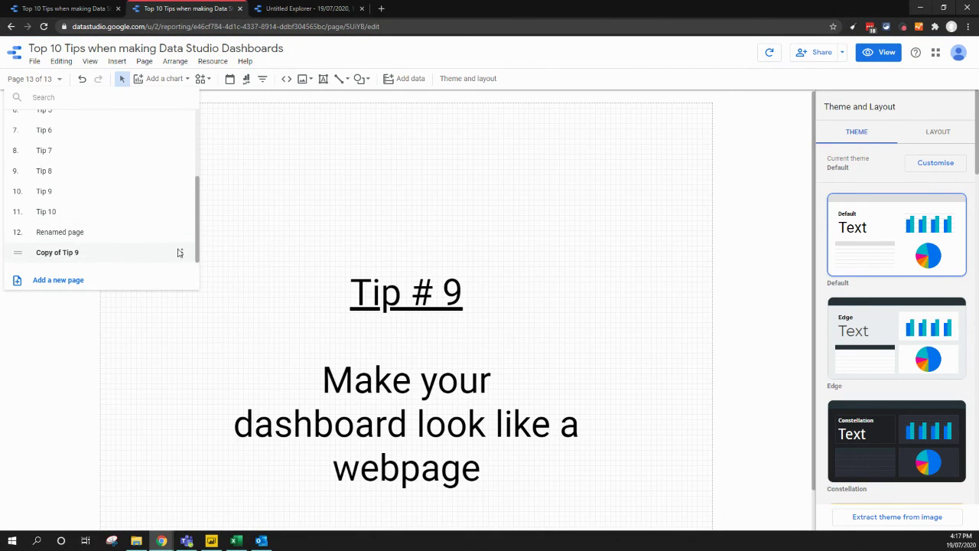
pyautogui.moveTo(19, 258); pyautogui.dragTo(20, 216)
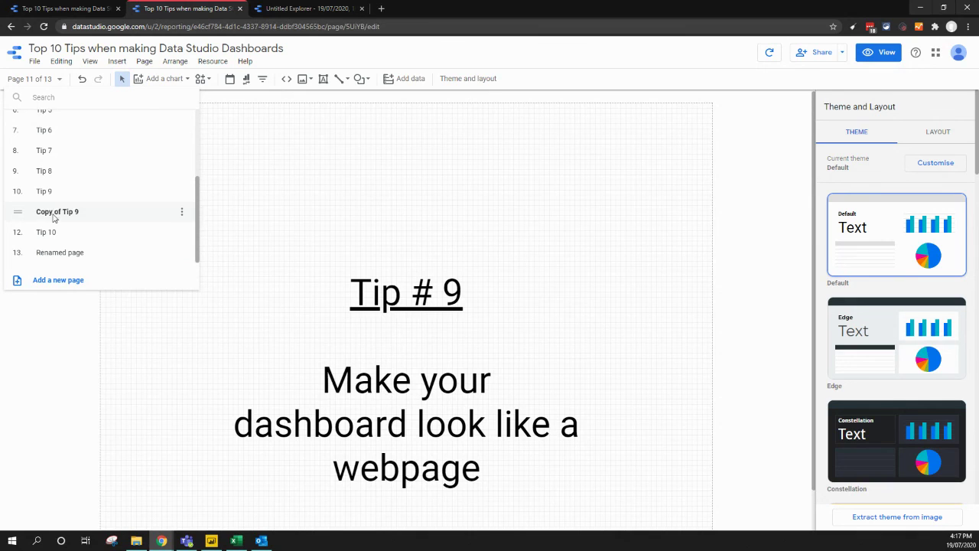
# - Remove the "Tip 10" page and the page named "Renamed page" from the report
pyautogui.click(182, 215)
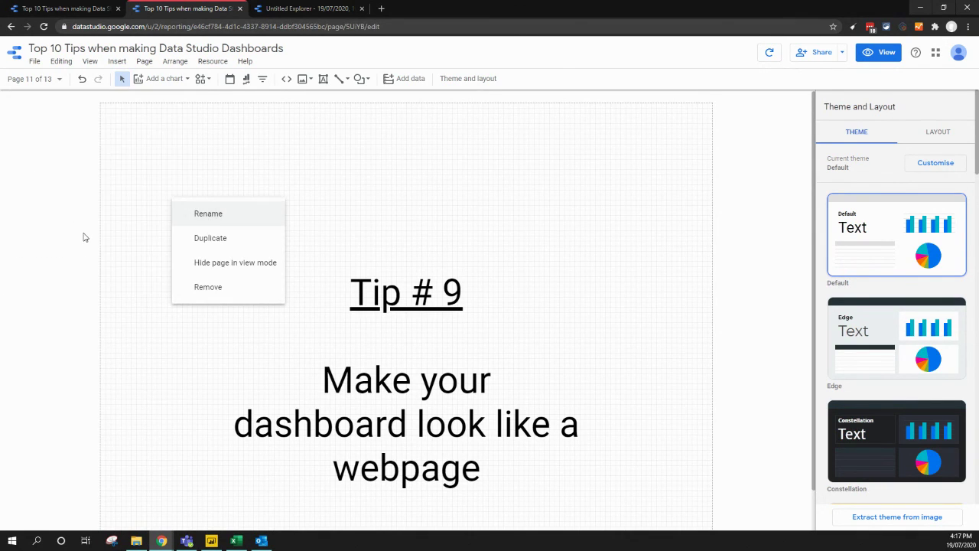
pyautogui.click(29, 81)
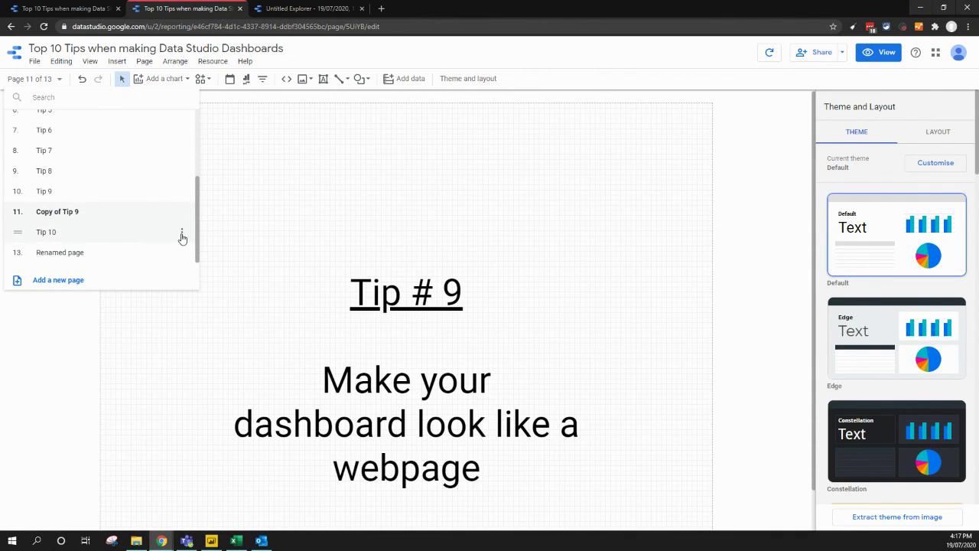
pyautogui.click(182, 234)
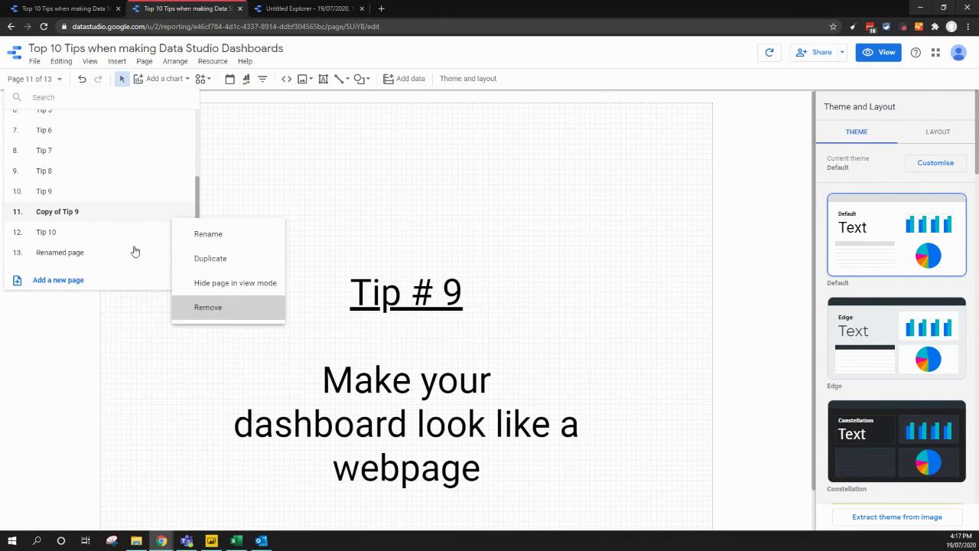
pyautogui.press('Return')
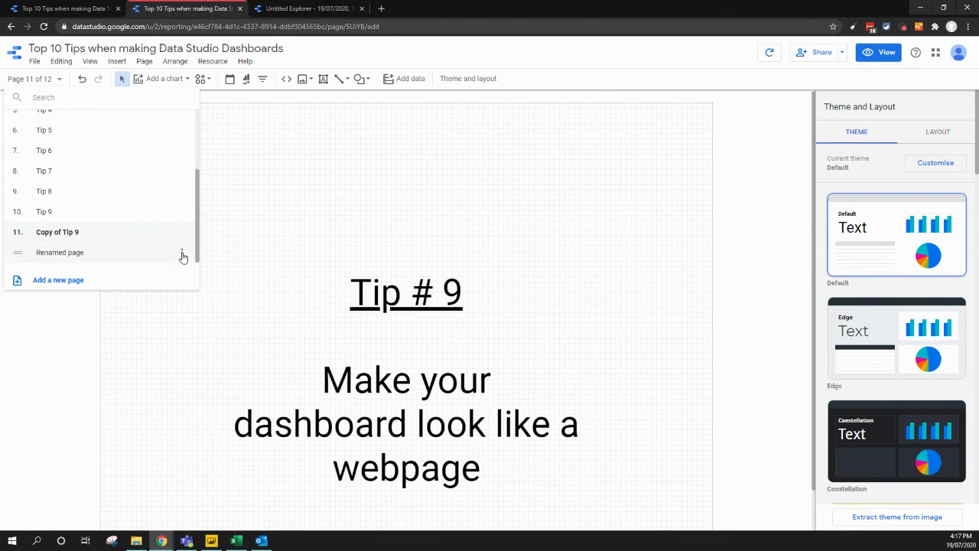
pyautogui.click(183, 256)
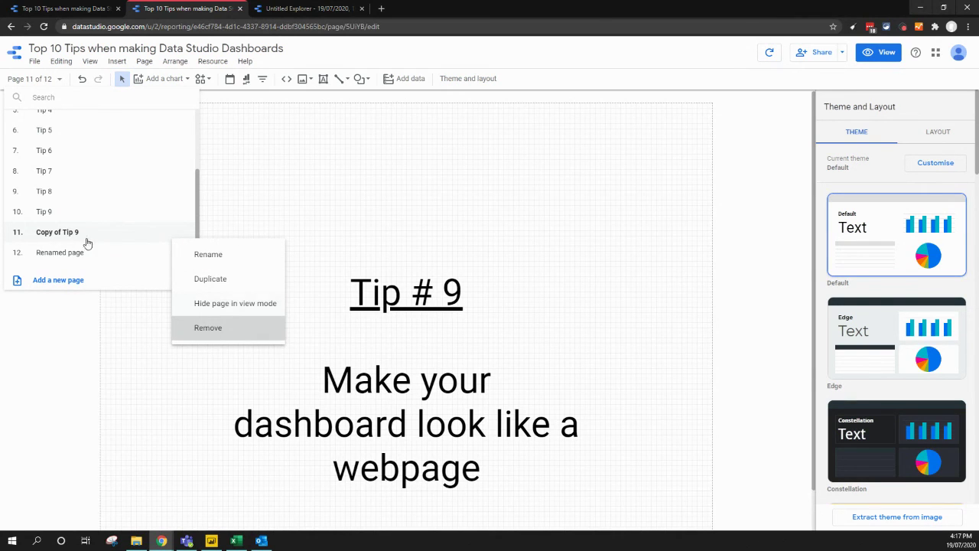